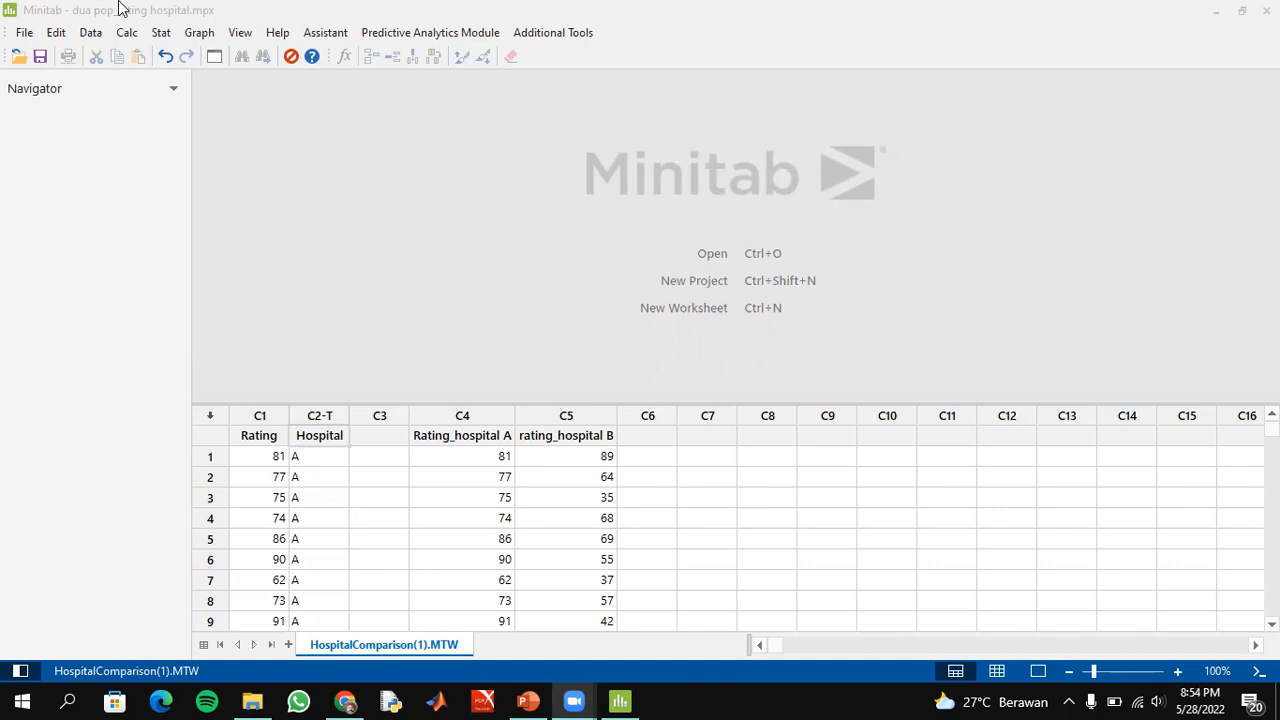
Start a two-variances test with both samples in one column
left_click(160, 33)
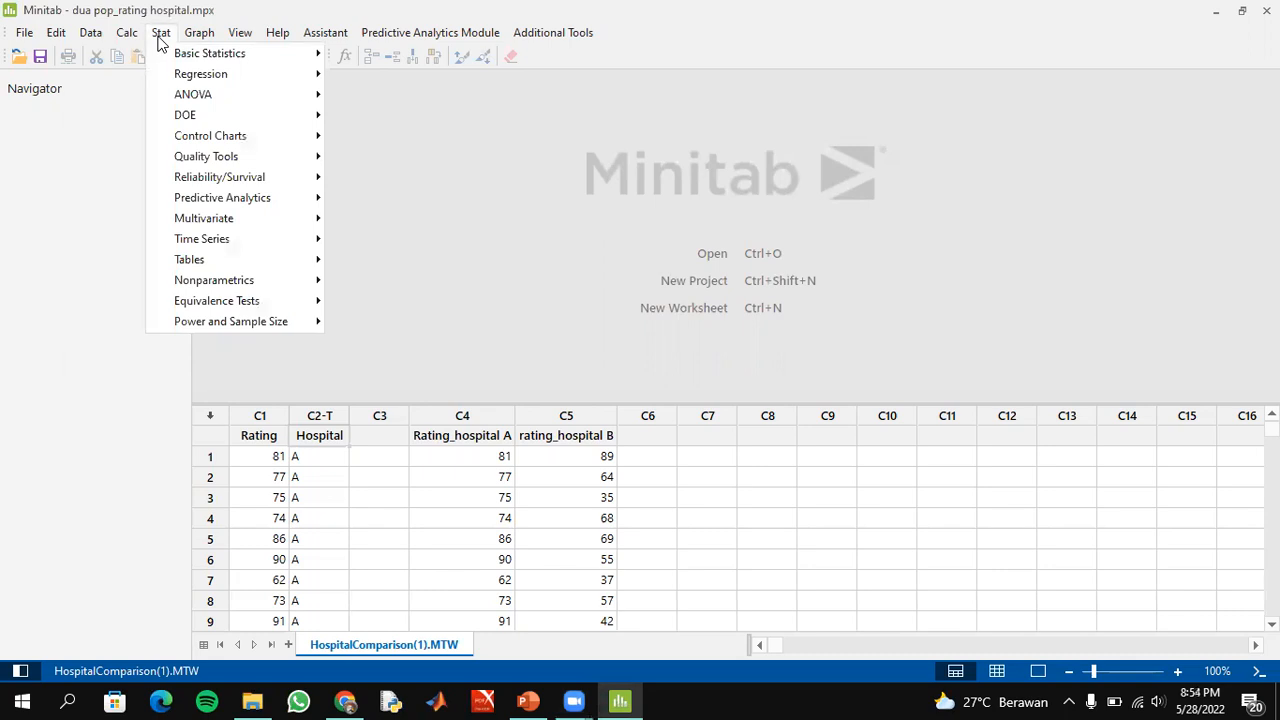
mouse_move(196, 60)
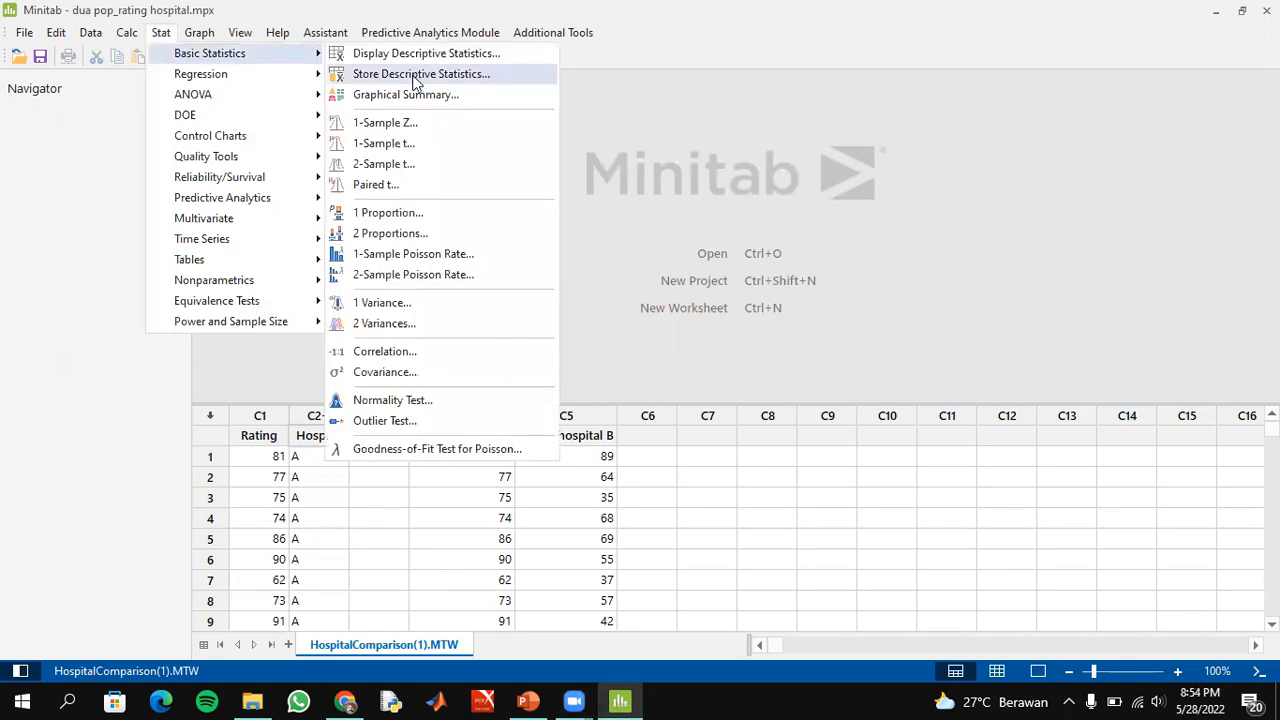
left_click(432, 325)
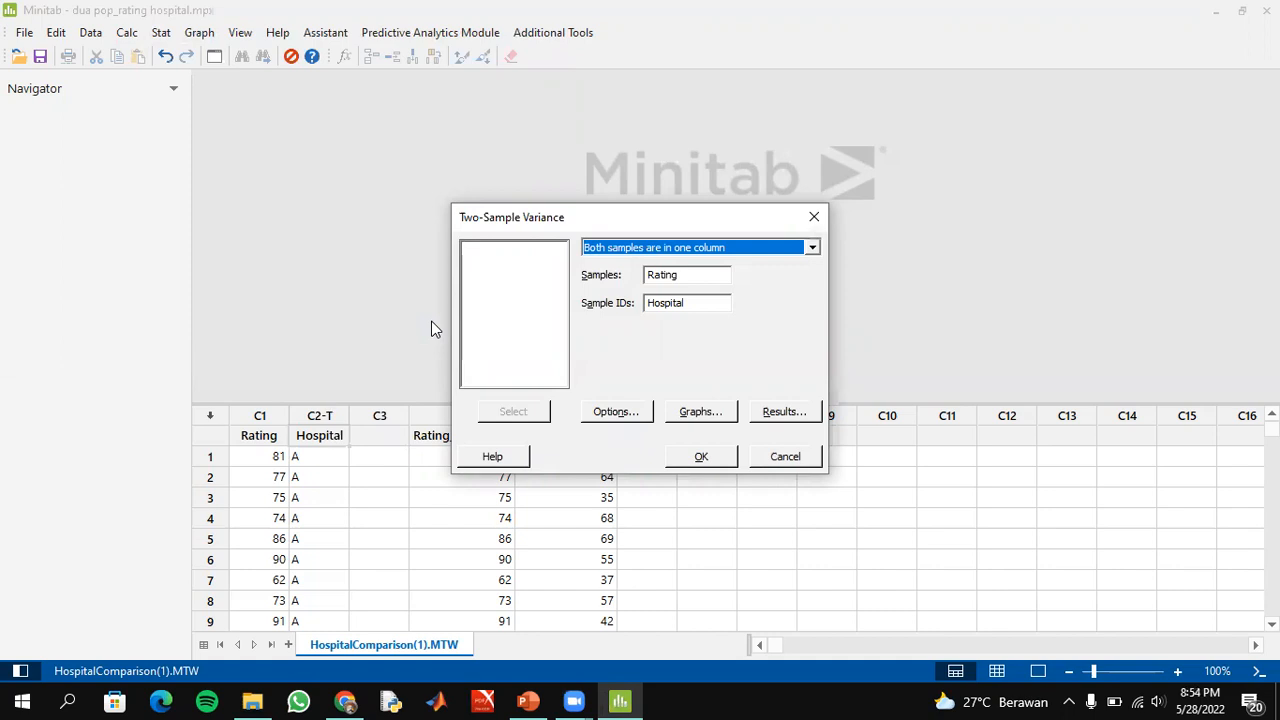
left_click(757, 250)
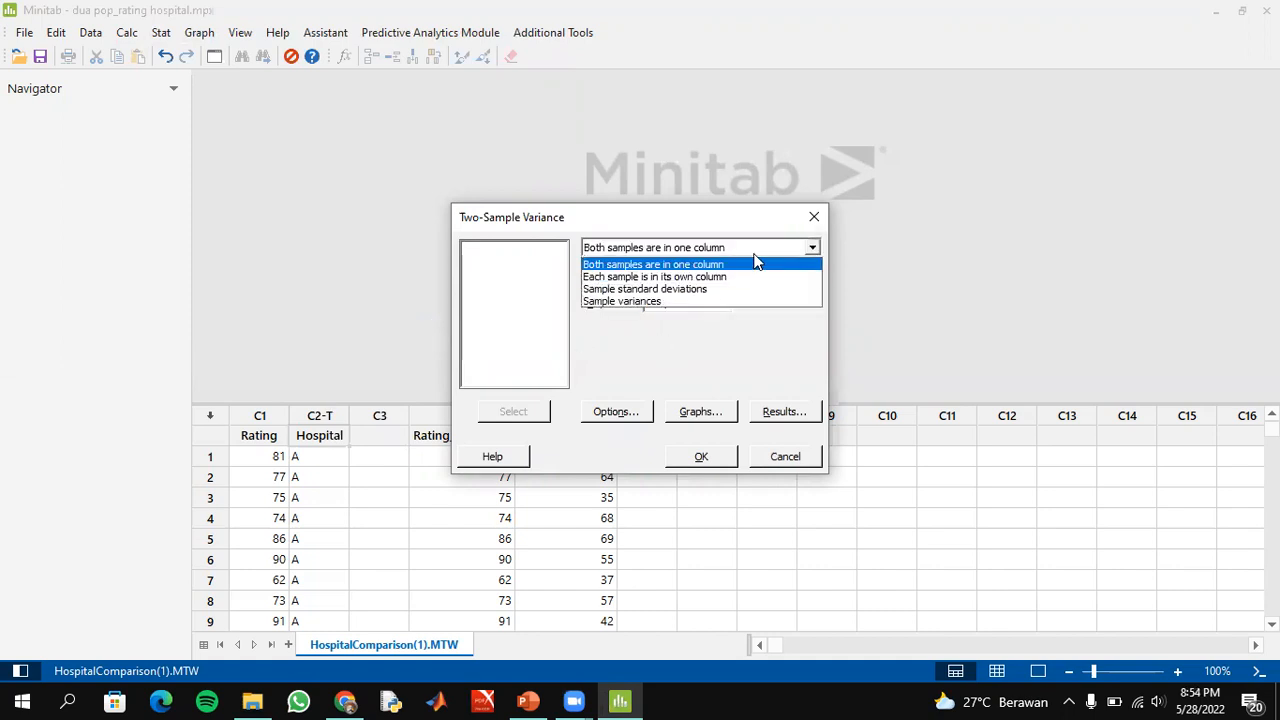
left_click(757, 263)
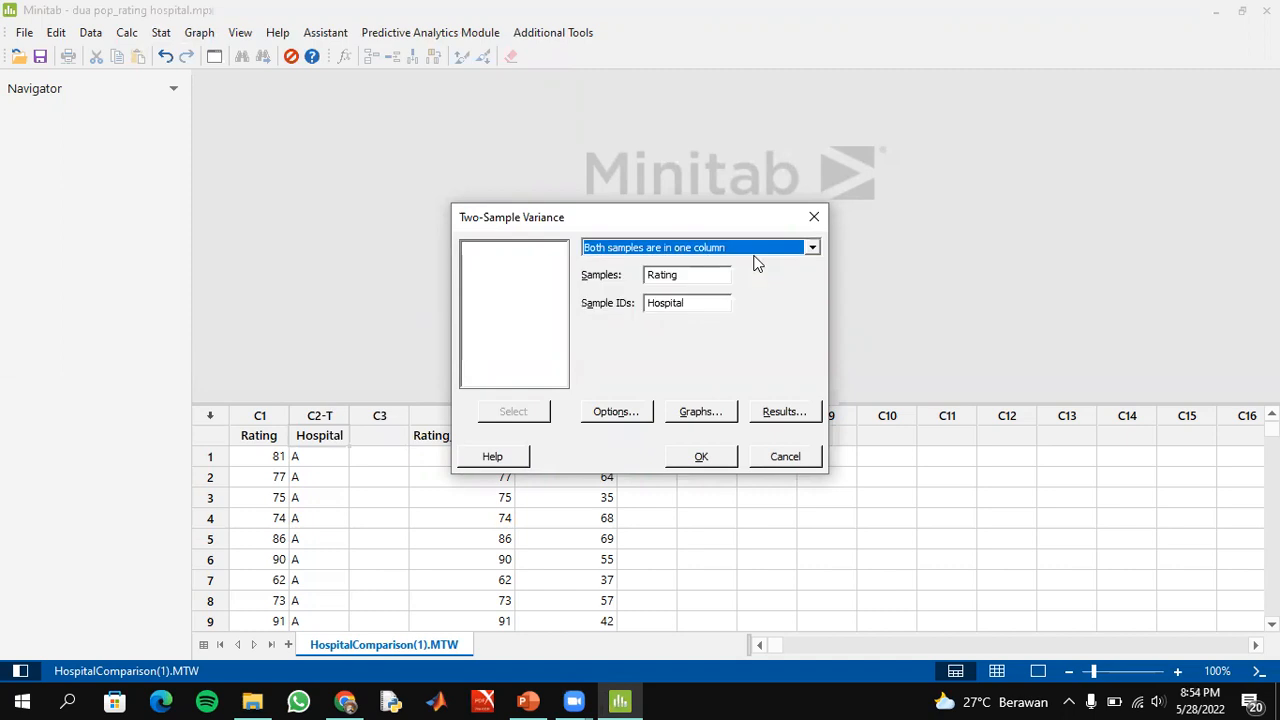
left_click(697, 275)
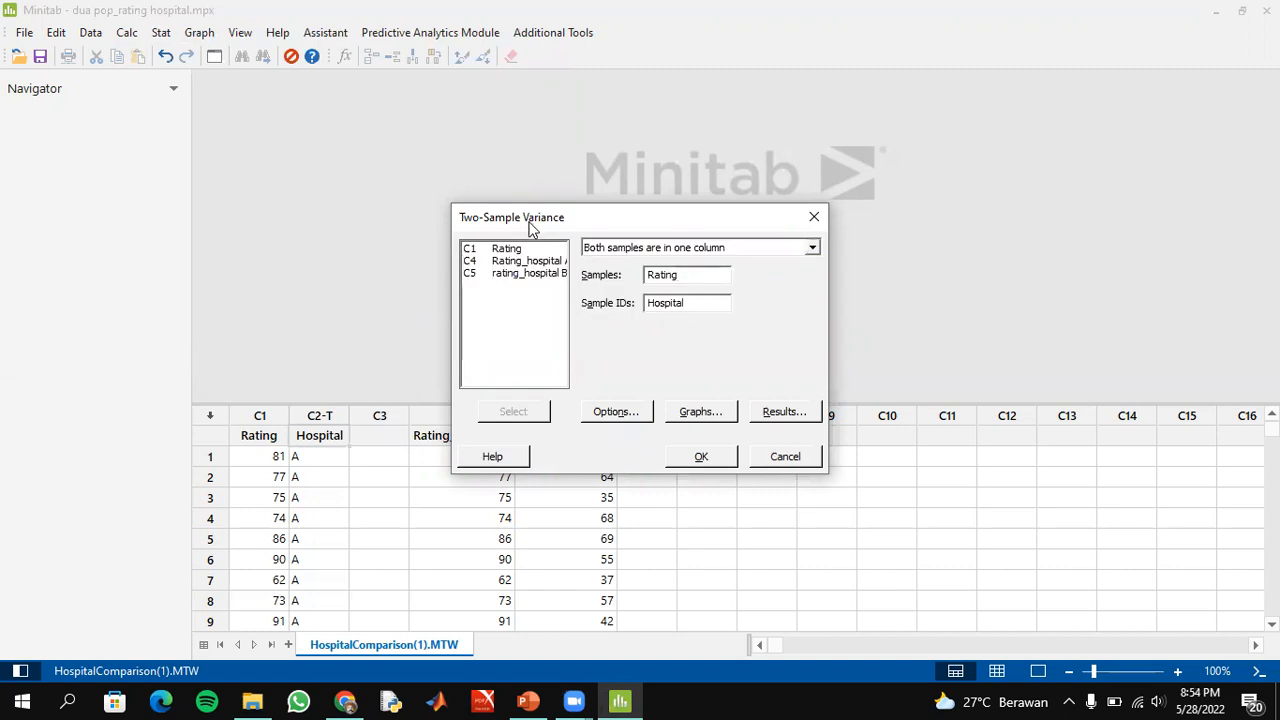
double_click(535, 257)
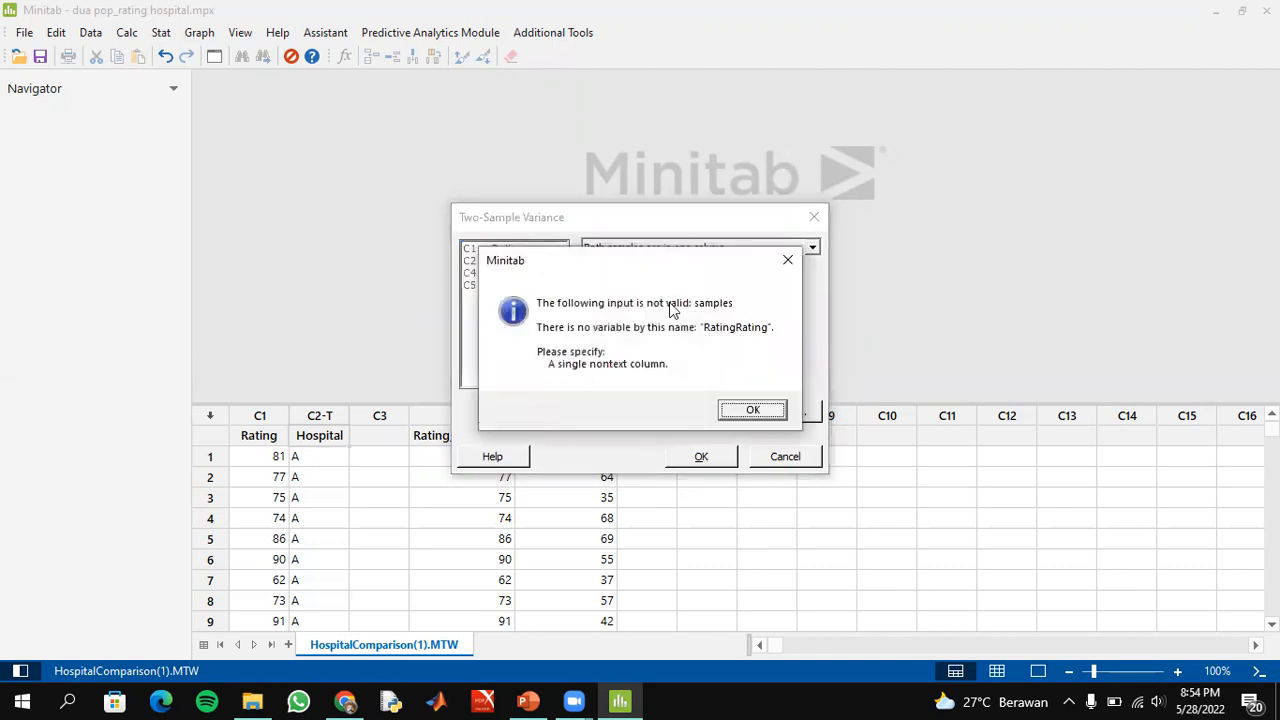
left_click(752, 410)
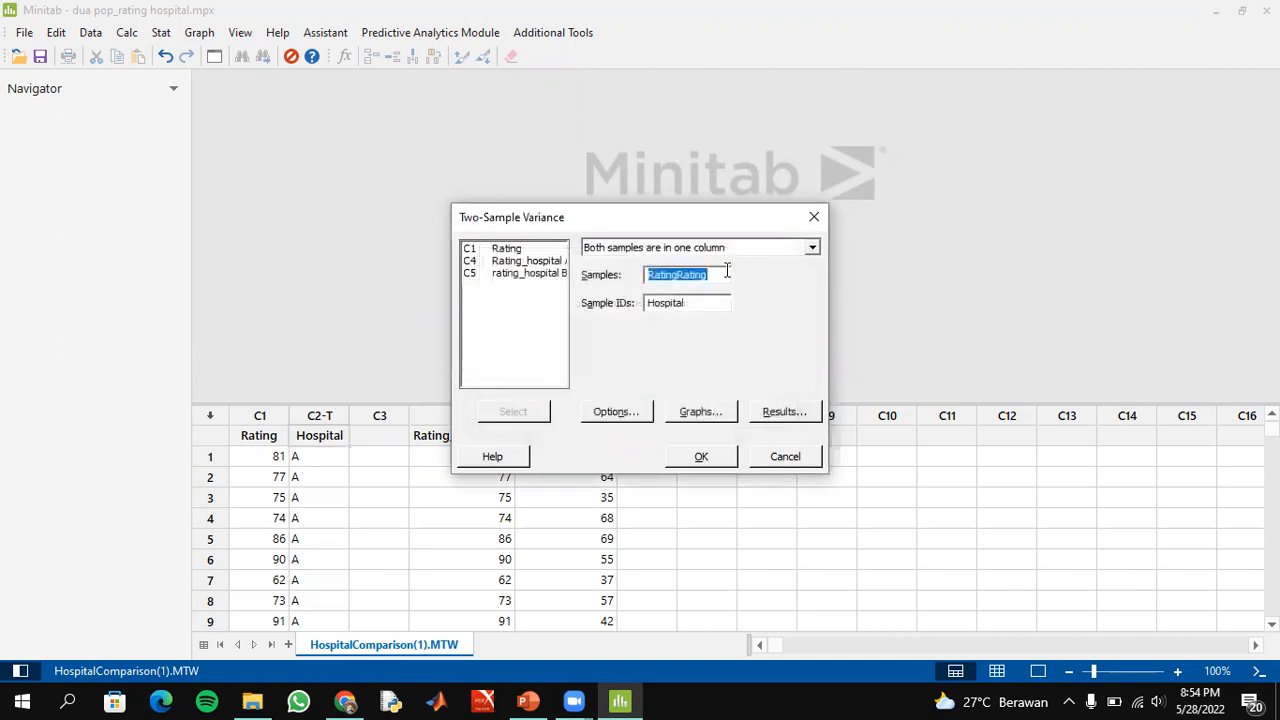
left_click(724, 273)
key("BackSpace")
key("BackSpace")
key("BackSpace")
key("BackSpace")
key("BackSpace")
key("BackSpace")
left_click(716, 304)
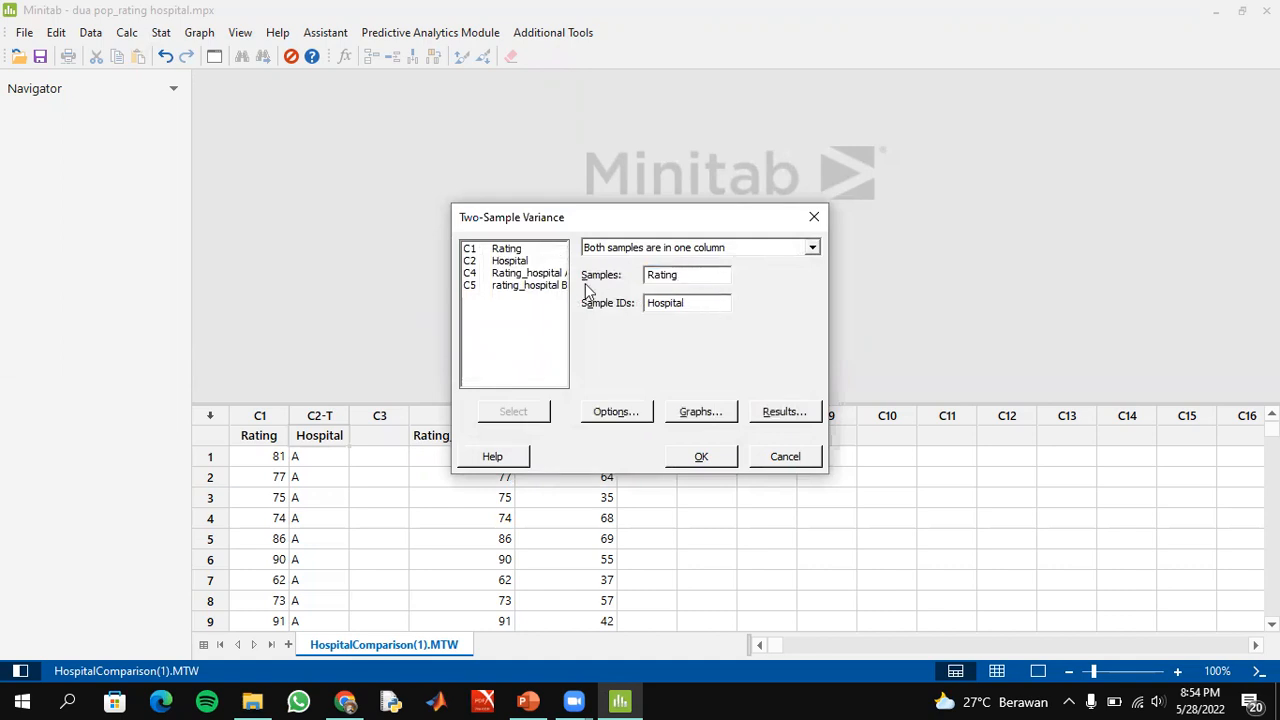
Run the two-variances test of Rating by Hospital with the alternative hypothesis Ratio ≠ hypothesized ratio
left_click(634, 420)
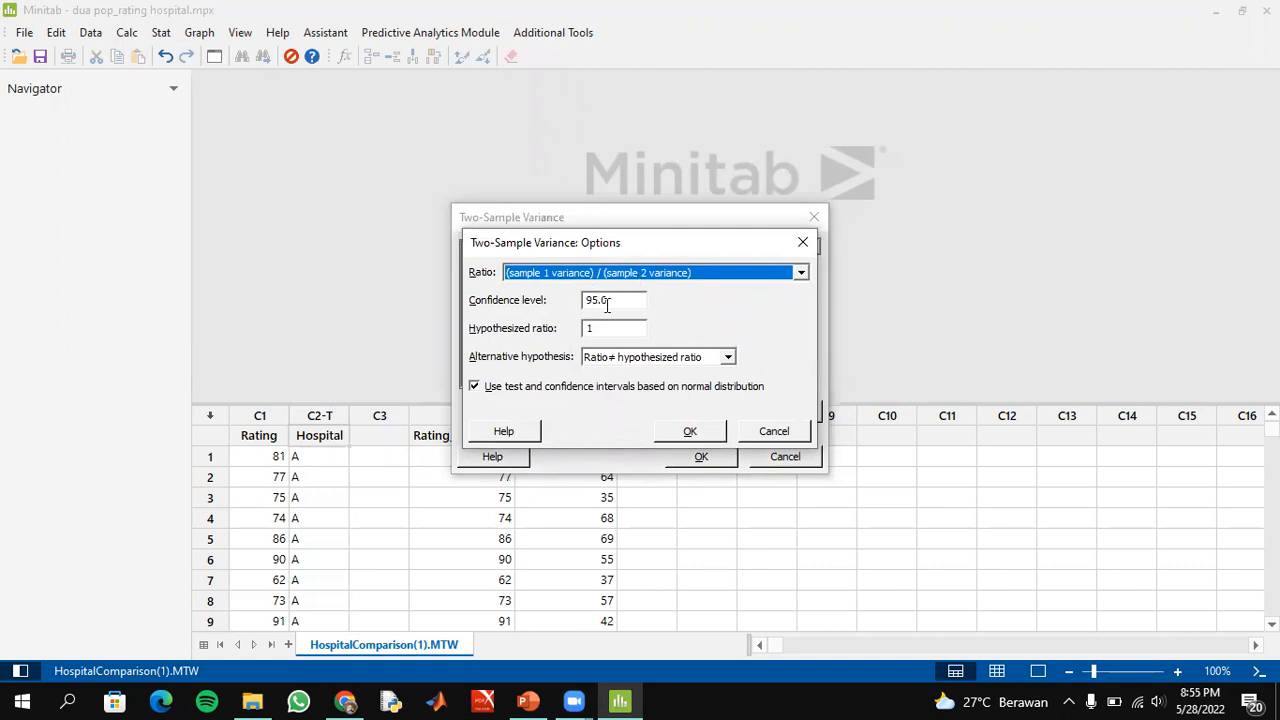
left_click(617, 365)
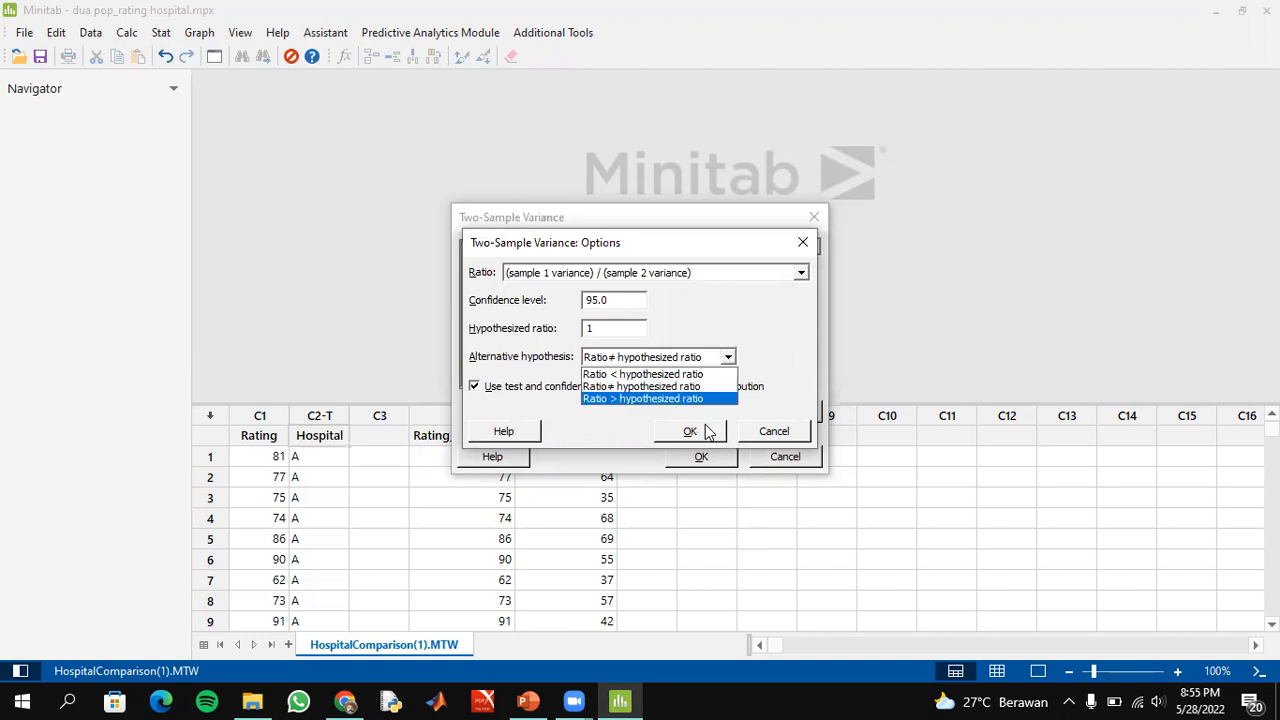
left_click(700, 388)
left_click(698, 438)
left_click(704, 458)
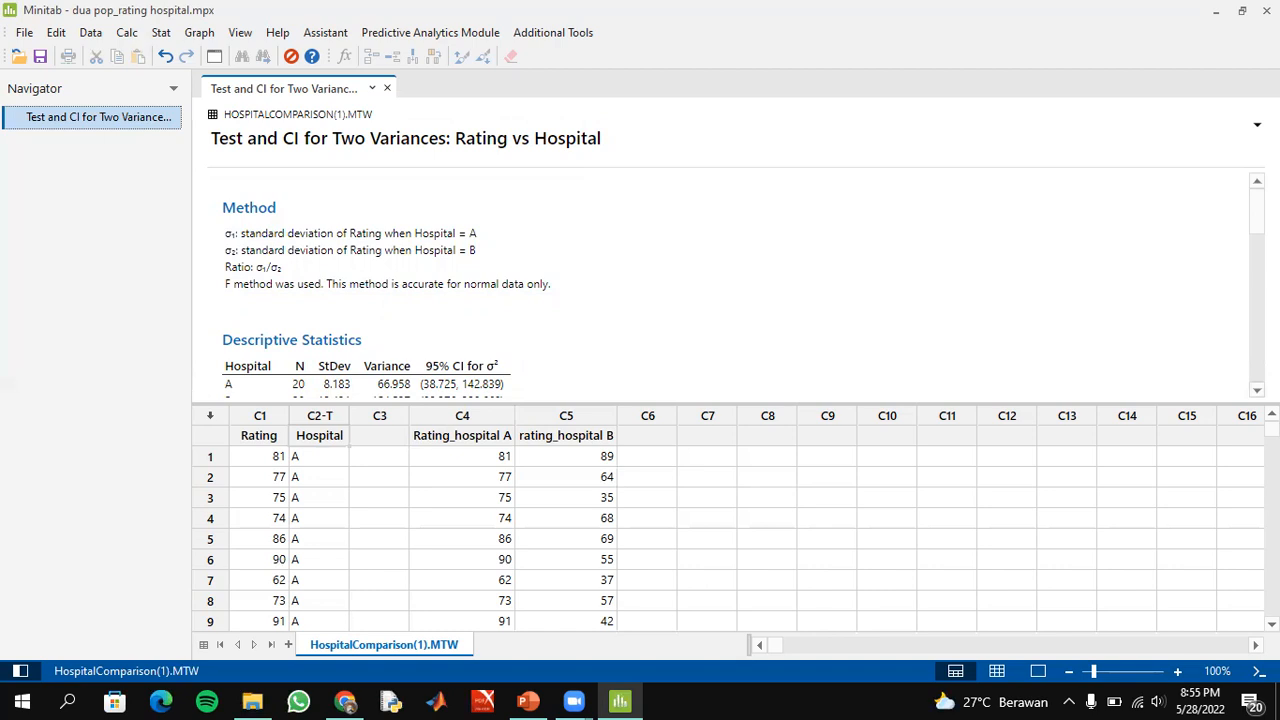
Examine the descriptive statistics, ratio of variances and F-test table in the two-variances output
scroll(735, 280, "down", 3)
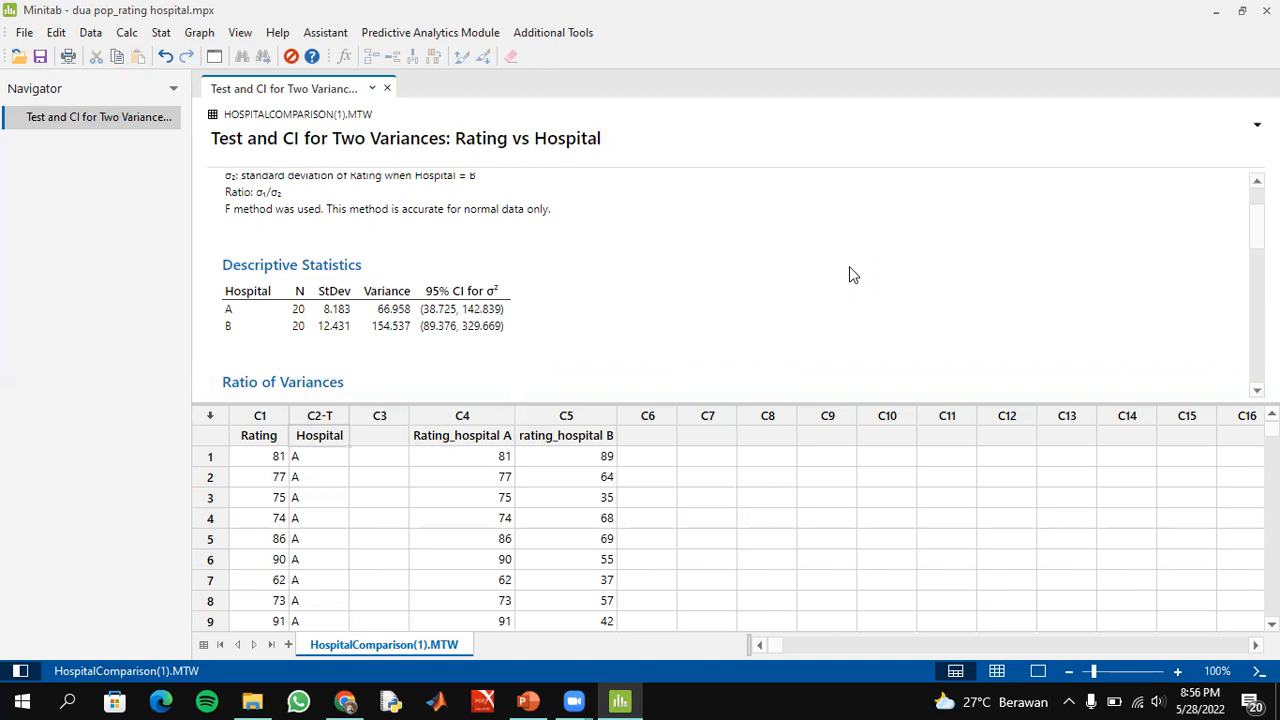
scroll(743, 282, "down", 1)
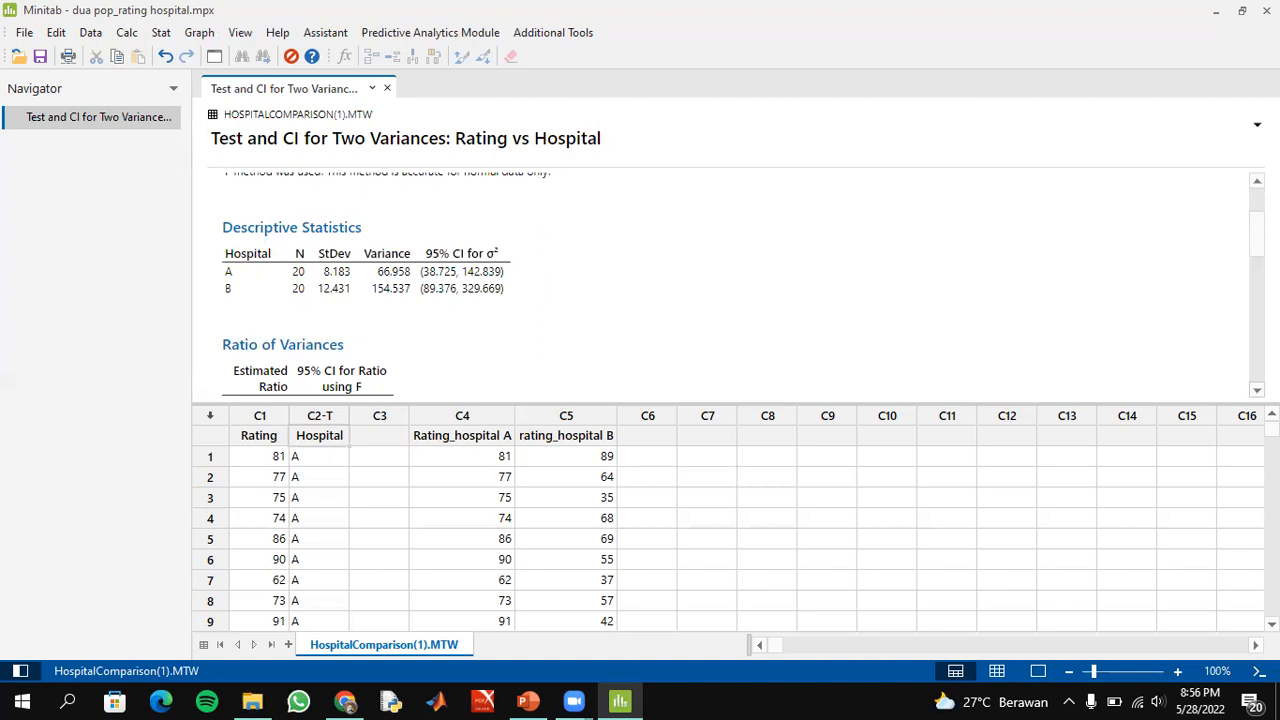
scroll(725, 285, "down", 1)
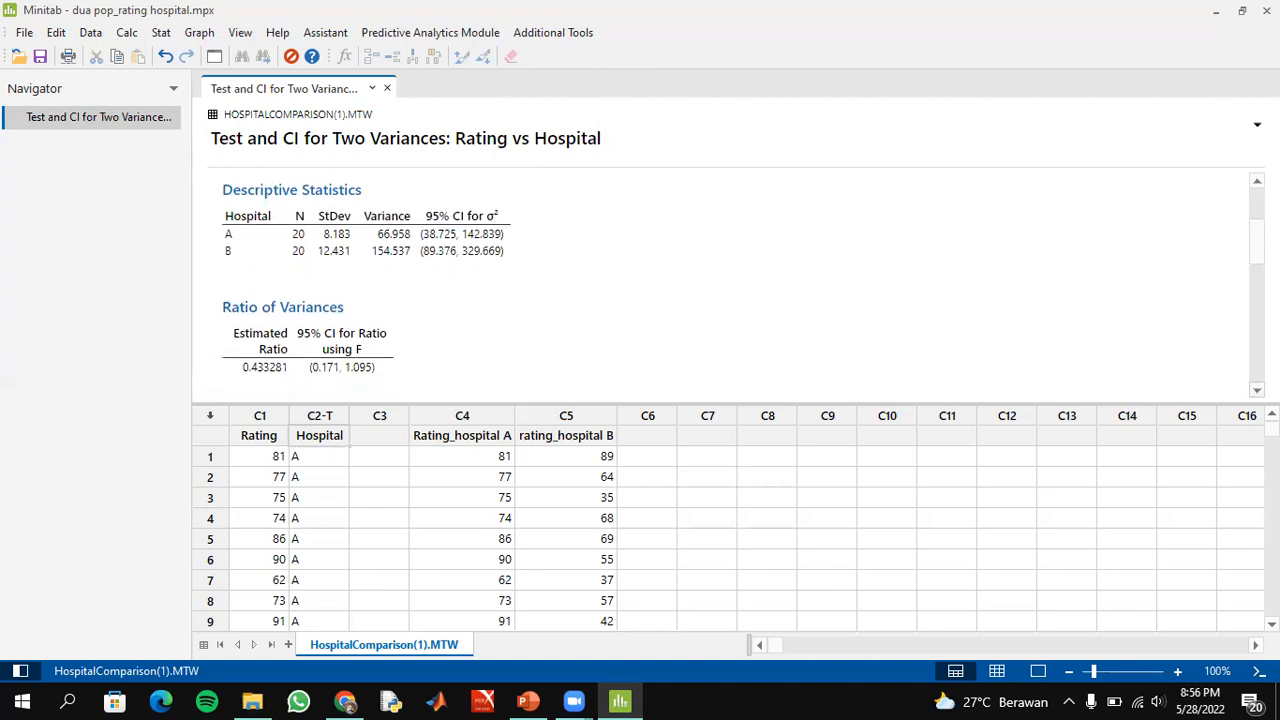
scroll(725, 285, "down", 1)
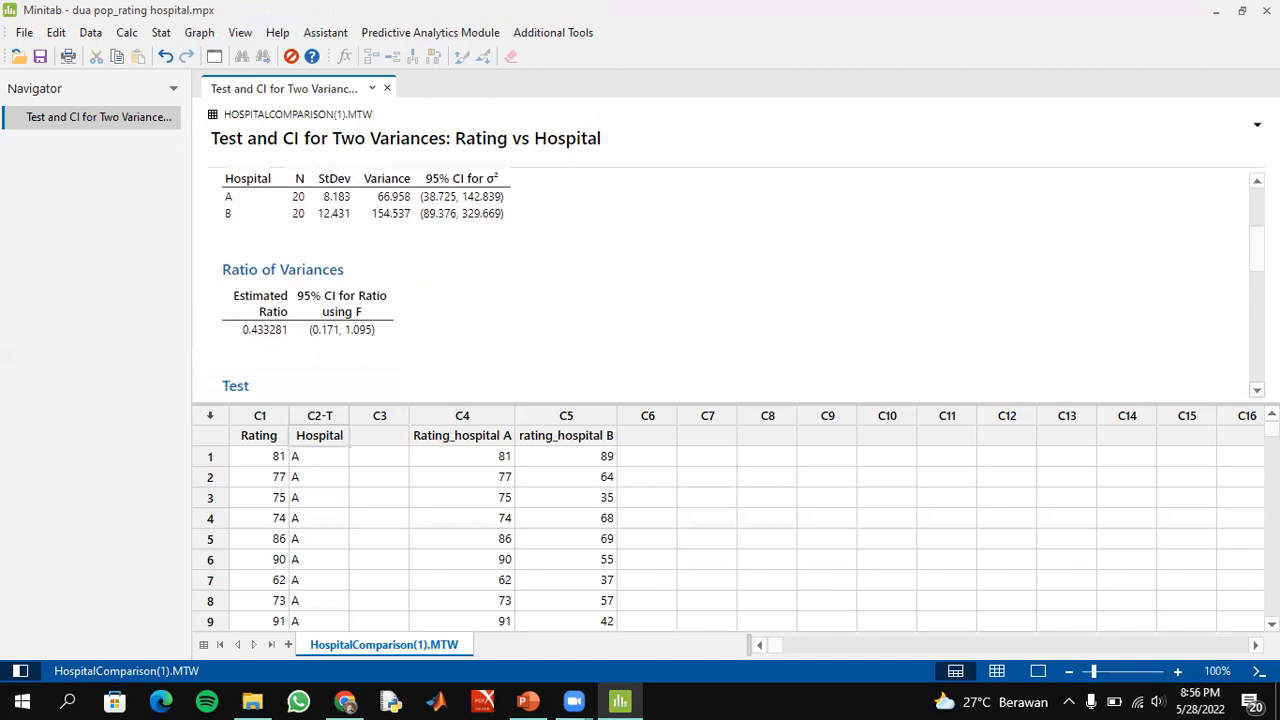
scroll(725, 285, "down", 1)
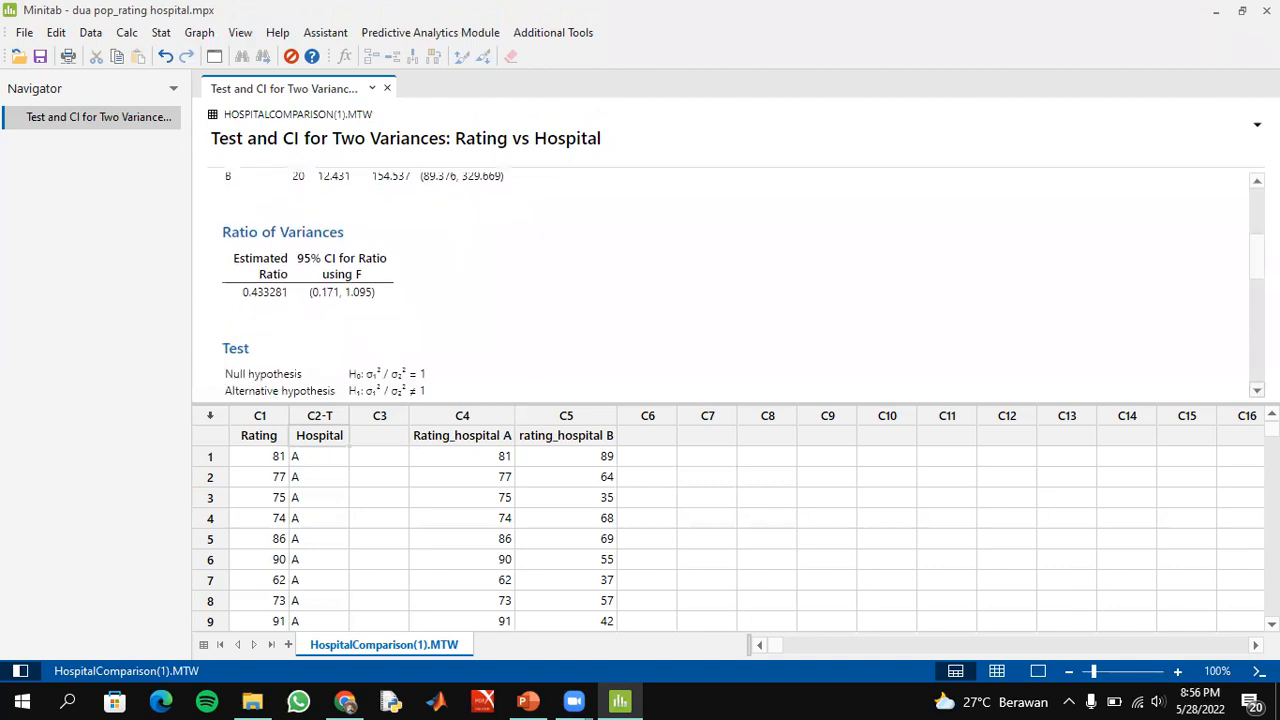
scroll(725, 285, "down", 1)
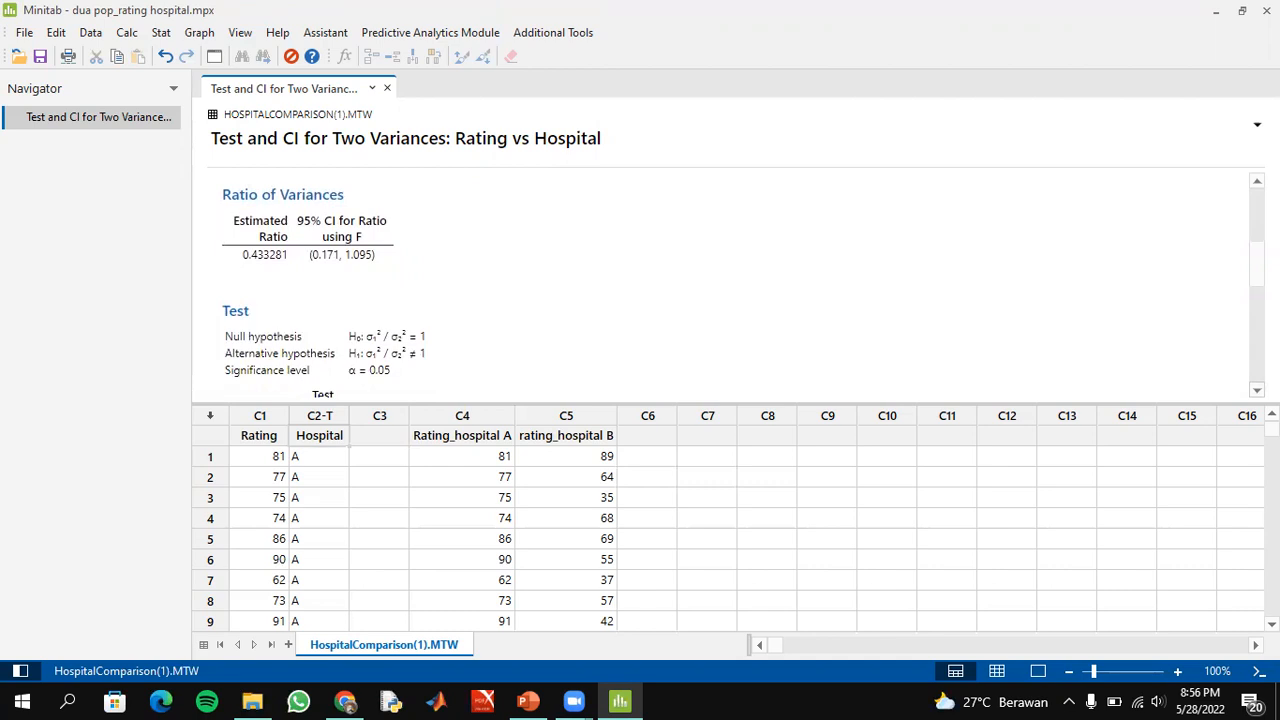
scroll(725, 285, "down", 2)
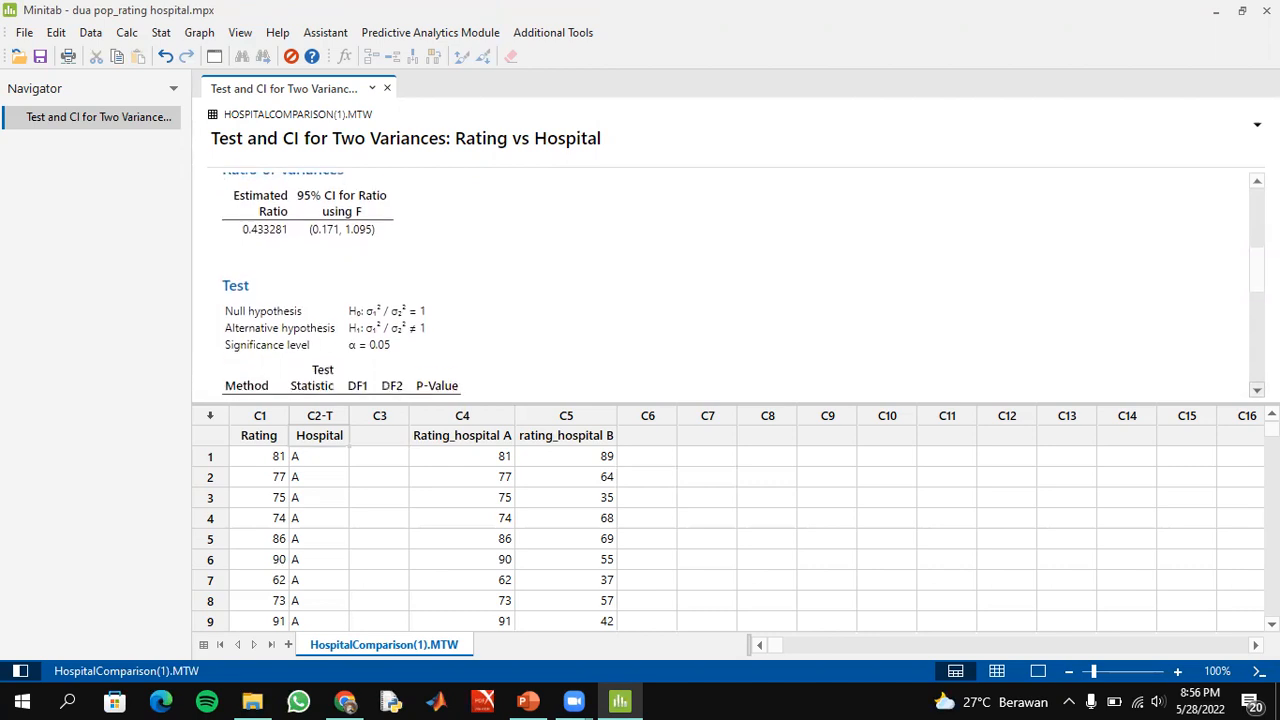
scroll(725, 285, "down", 1)
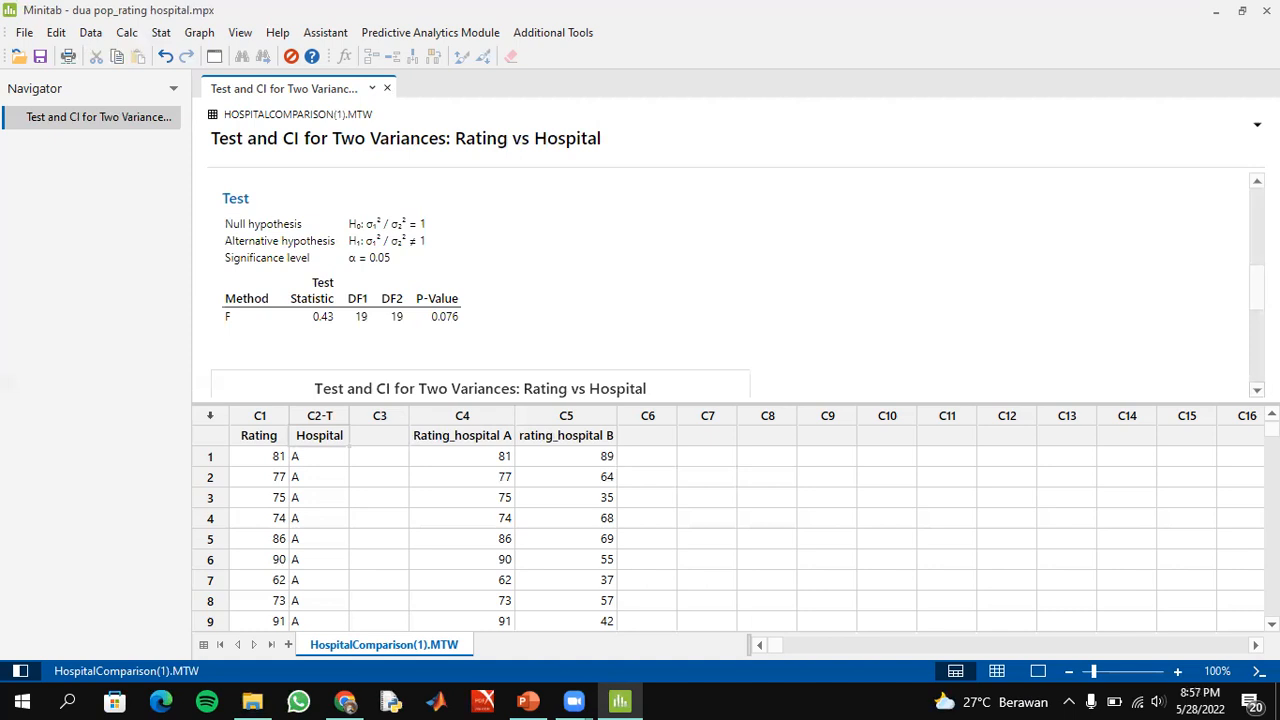
scroll(735, 280, "down", 1)
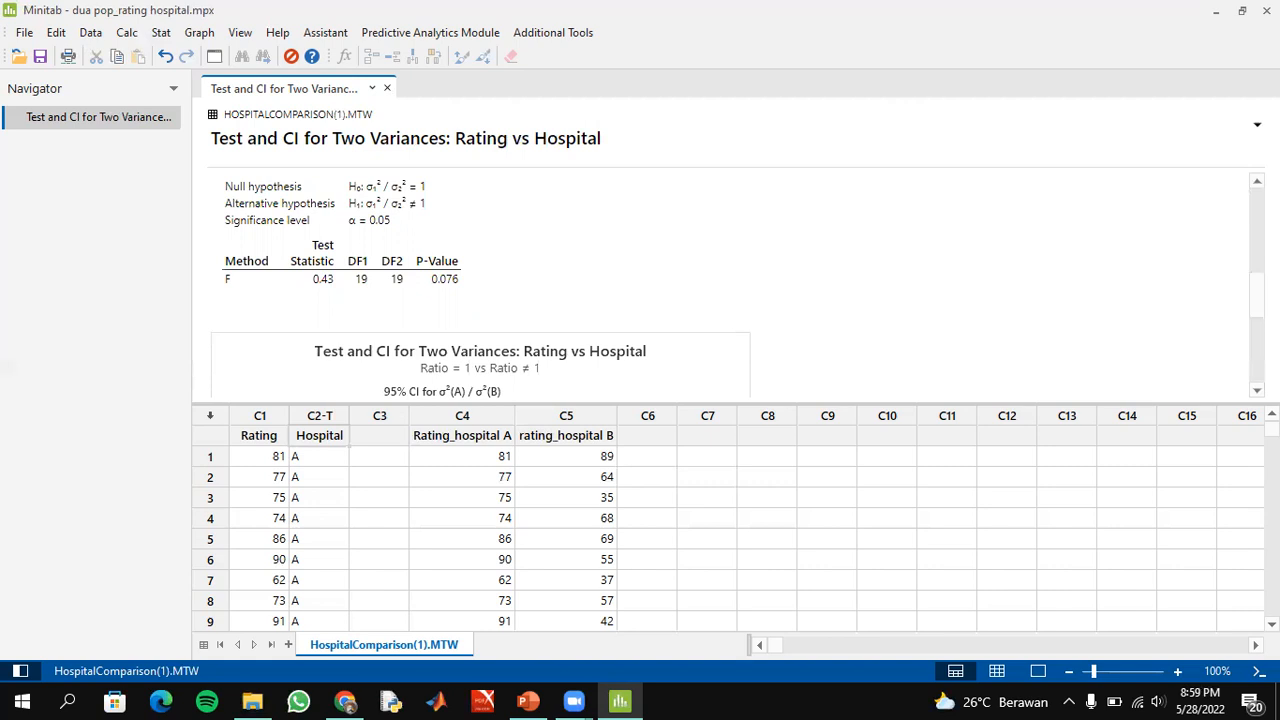
Examine the confidence interval plots and the boxplot of Rating by Hospital in the two-variances output
scroll(730, 285, "down", 5)
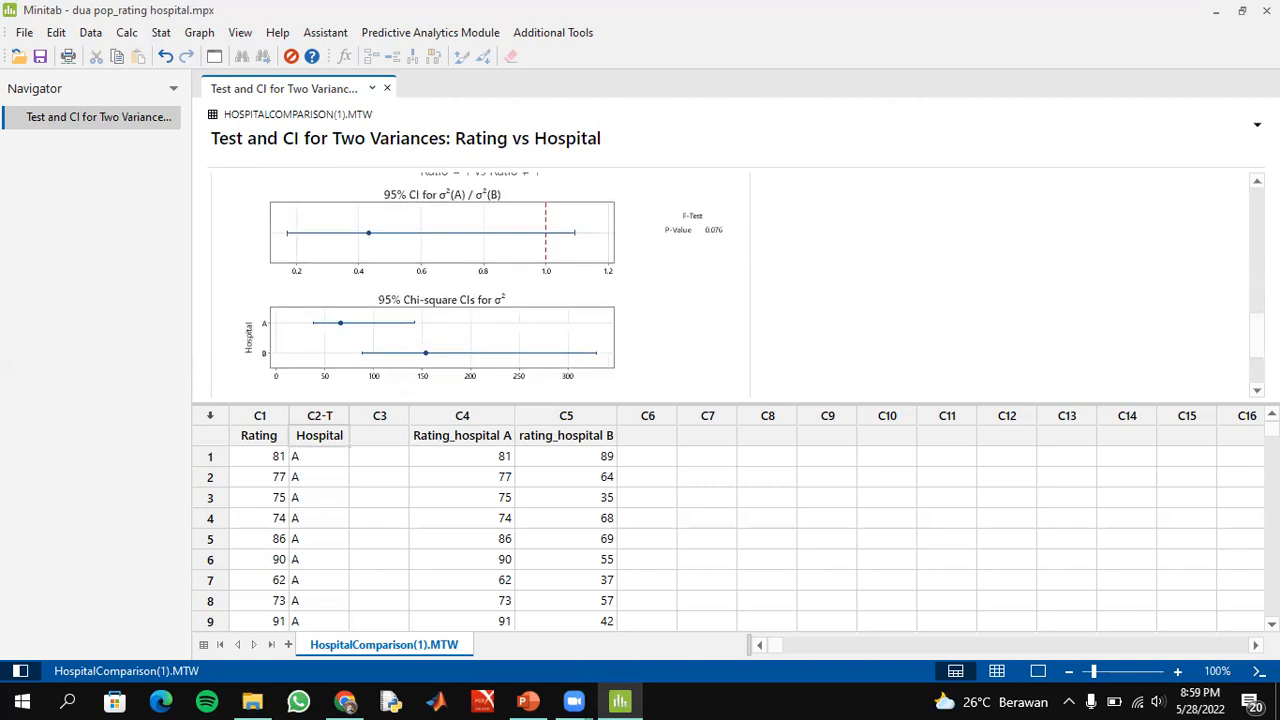
scroll(730, 285, "down", 2)
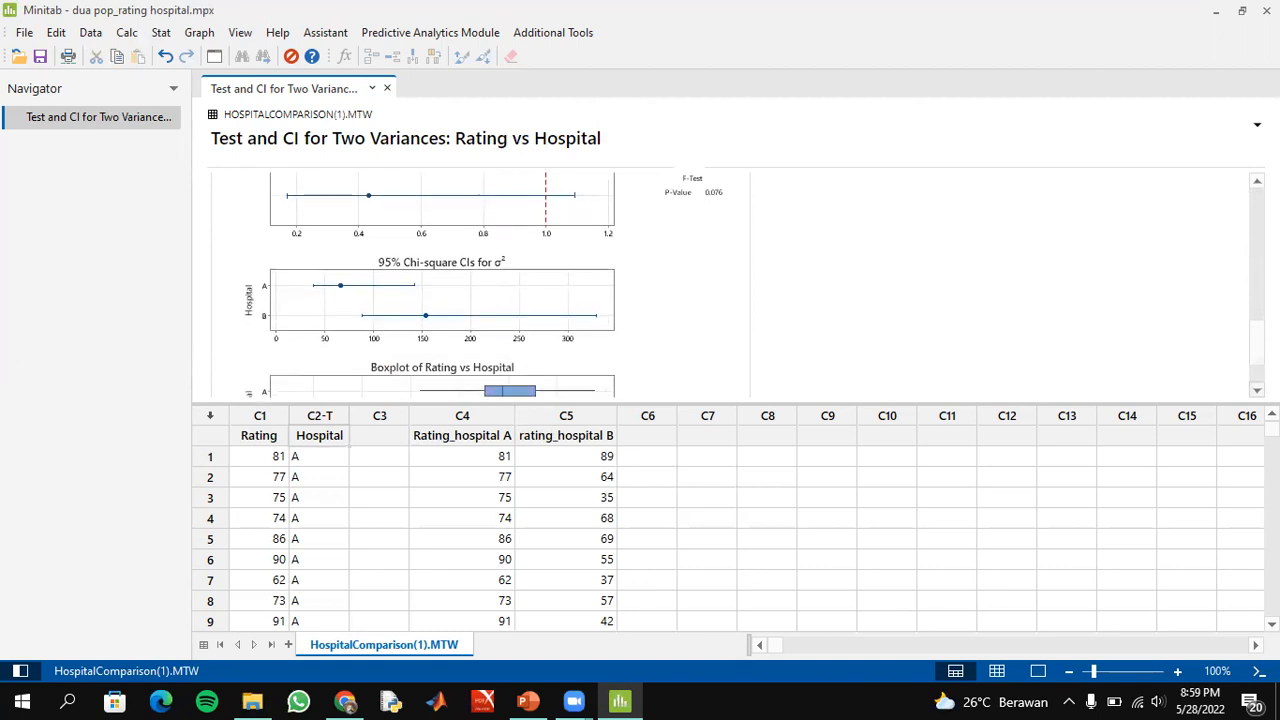
scroll(730, 285, "up", 3)
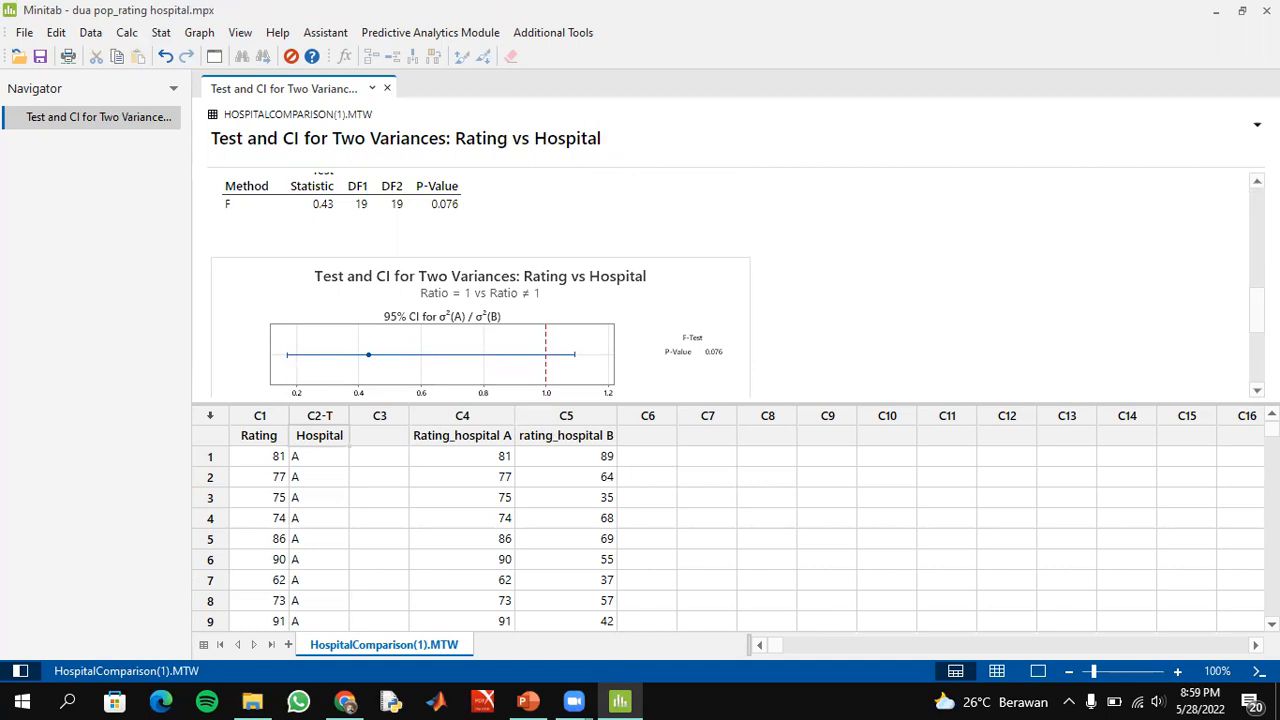
scroll(730, 285, "down", 1)
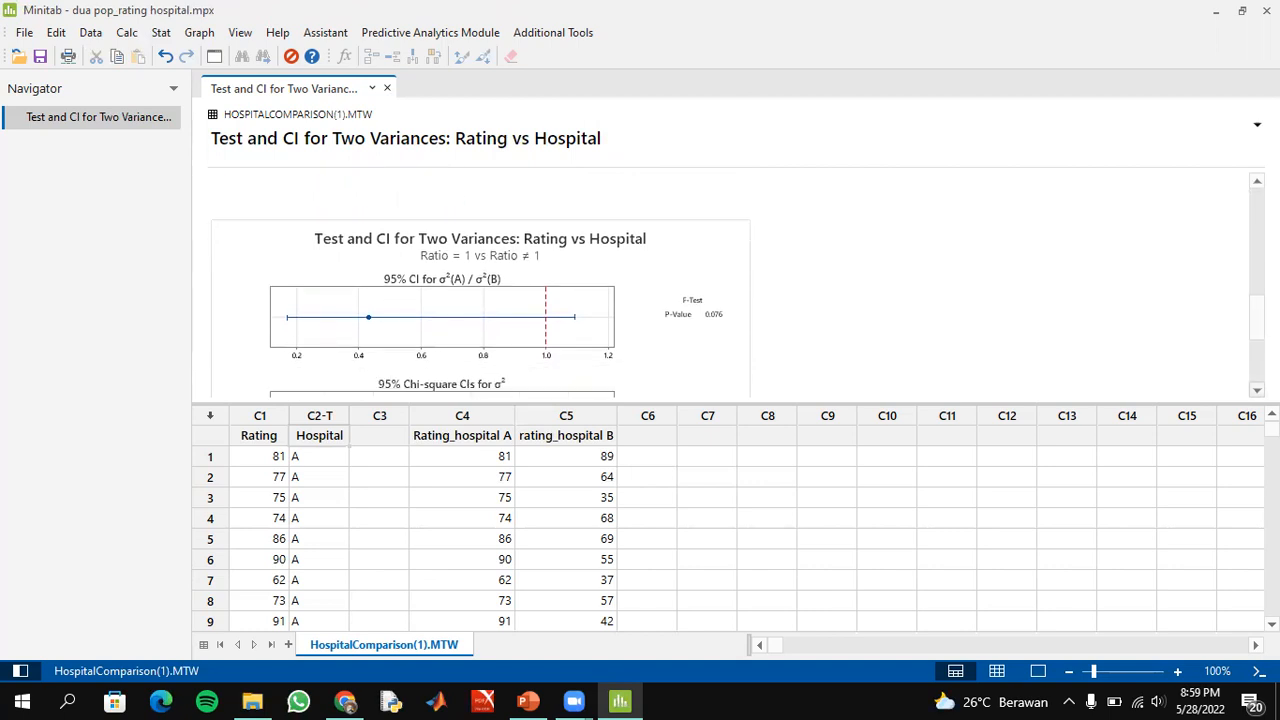
scroll(730, 285, "down", 2)
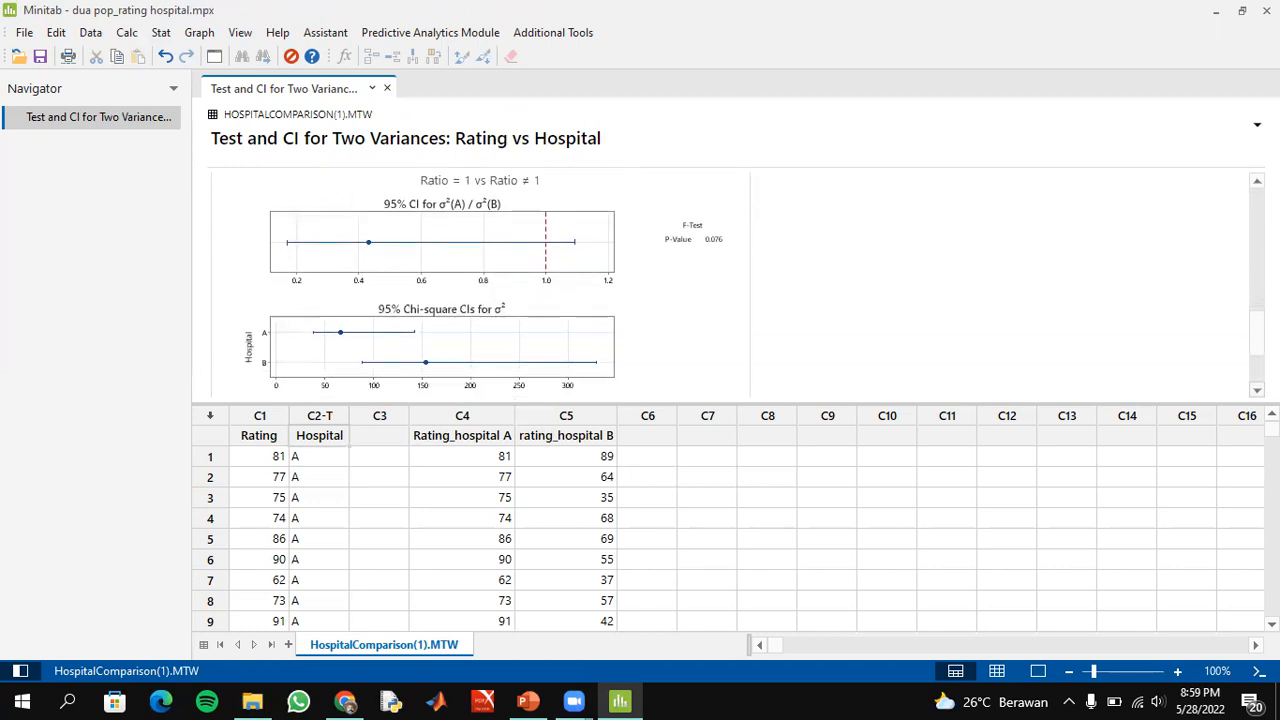
scroll(730, 285, "down", 3)
scroll(776, 193, "down", 1)
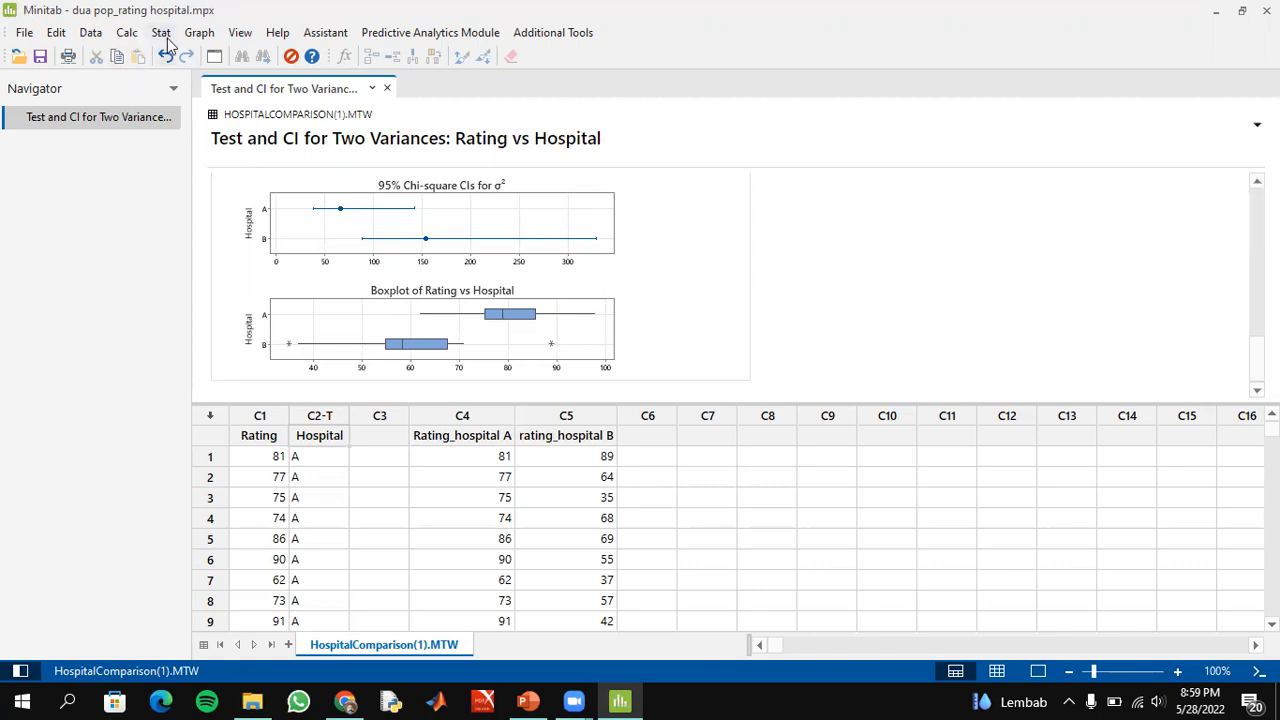
Run a two-sample t-test of Rating by Hospital with the alternative hypothesis Difference > hypothesized difference, assuming equal variances
left_click(165, 34)
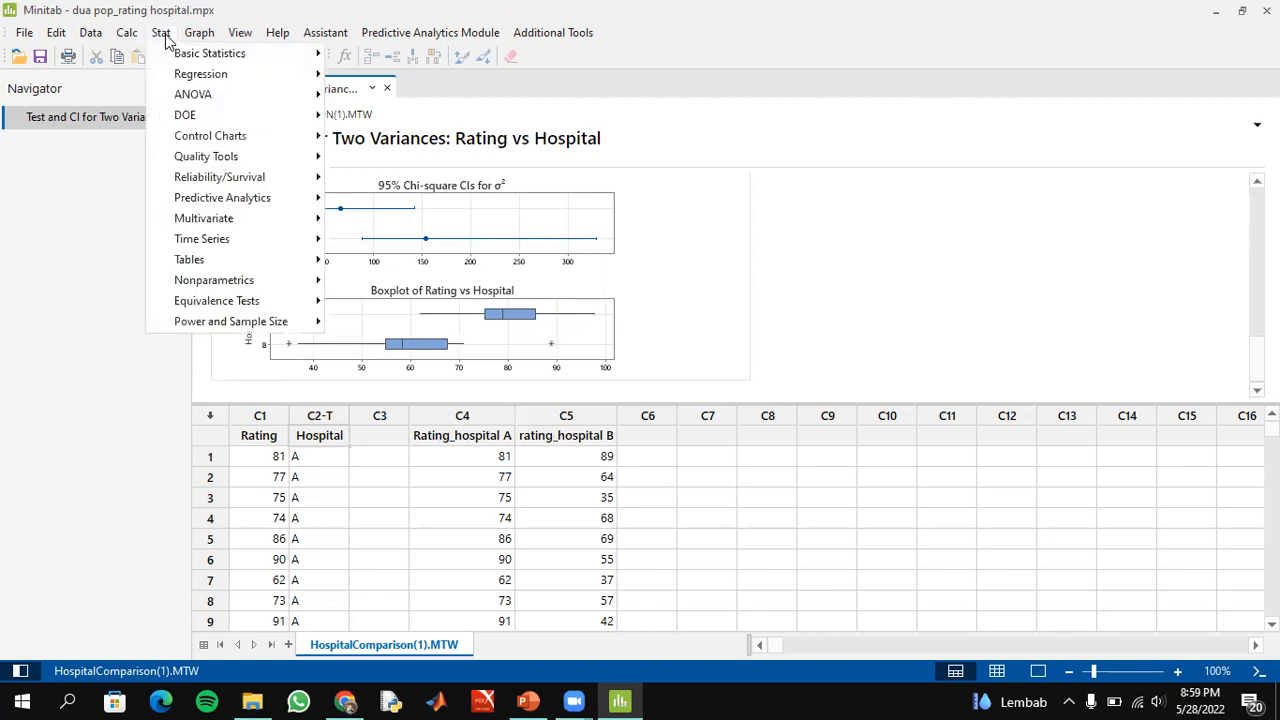
mouse_move(185, 55)
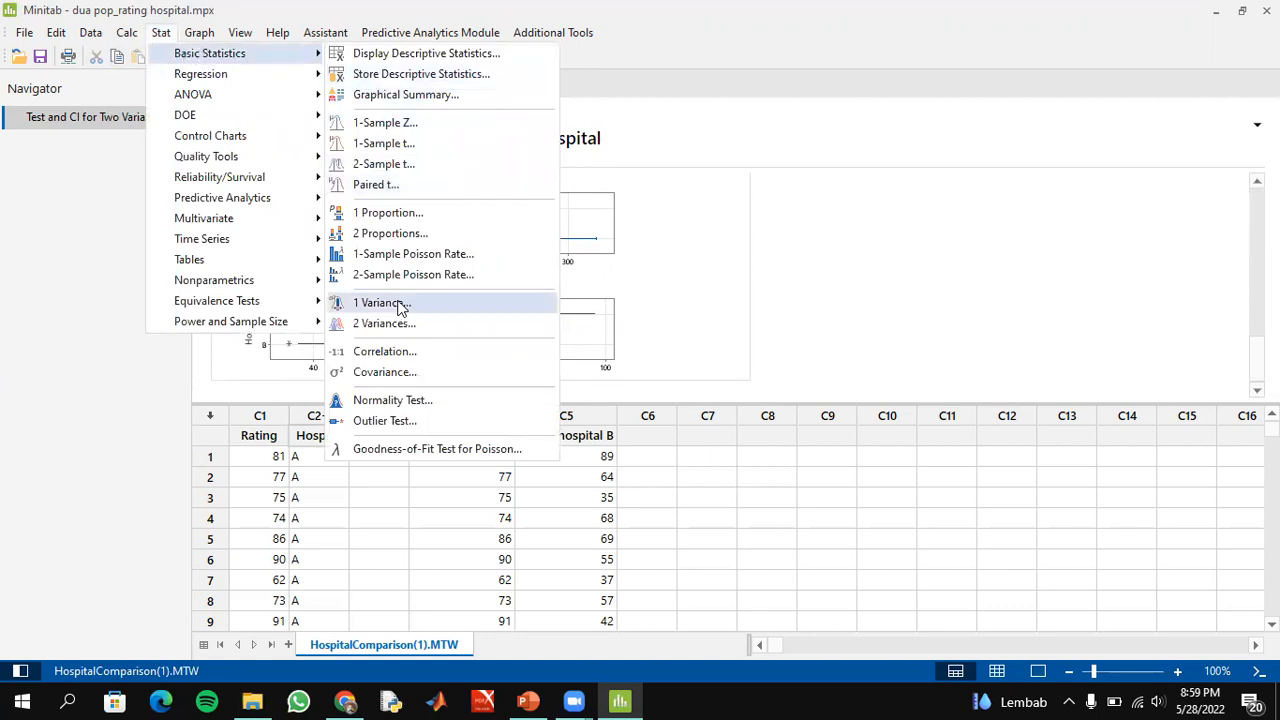
left_click(380, 164)
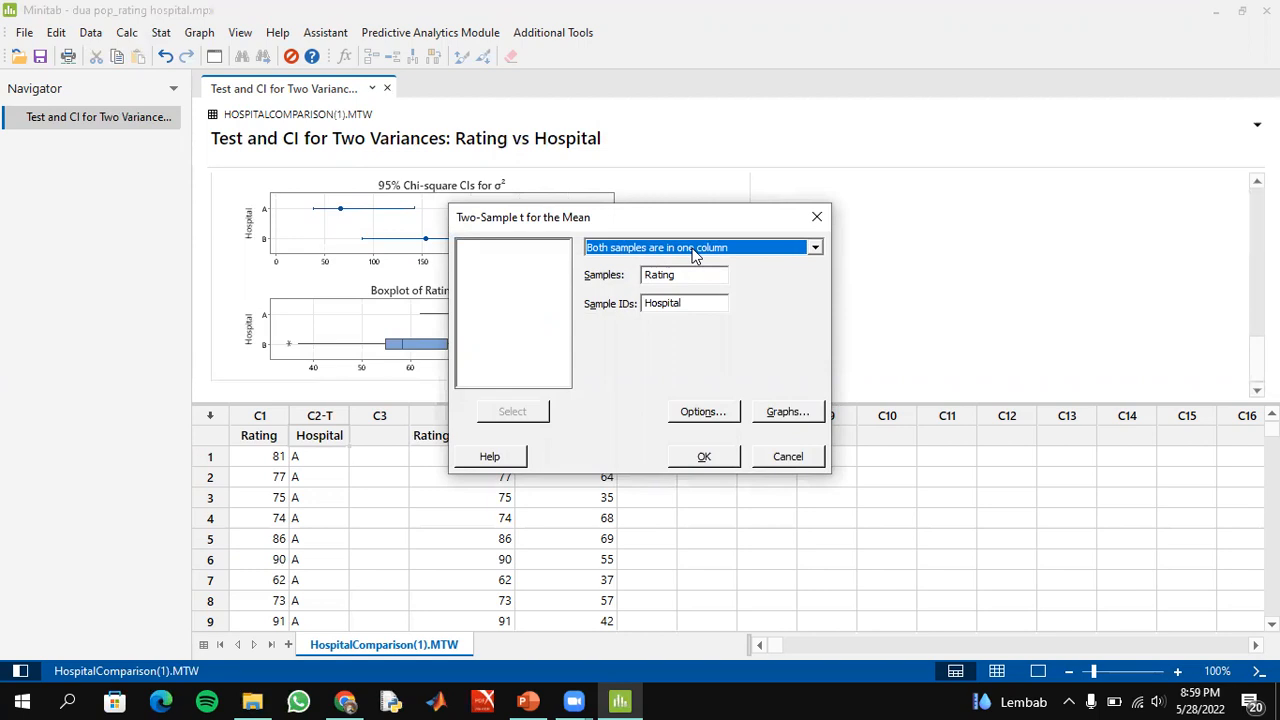
left_click(695, 275)
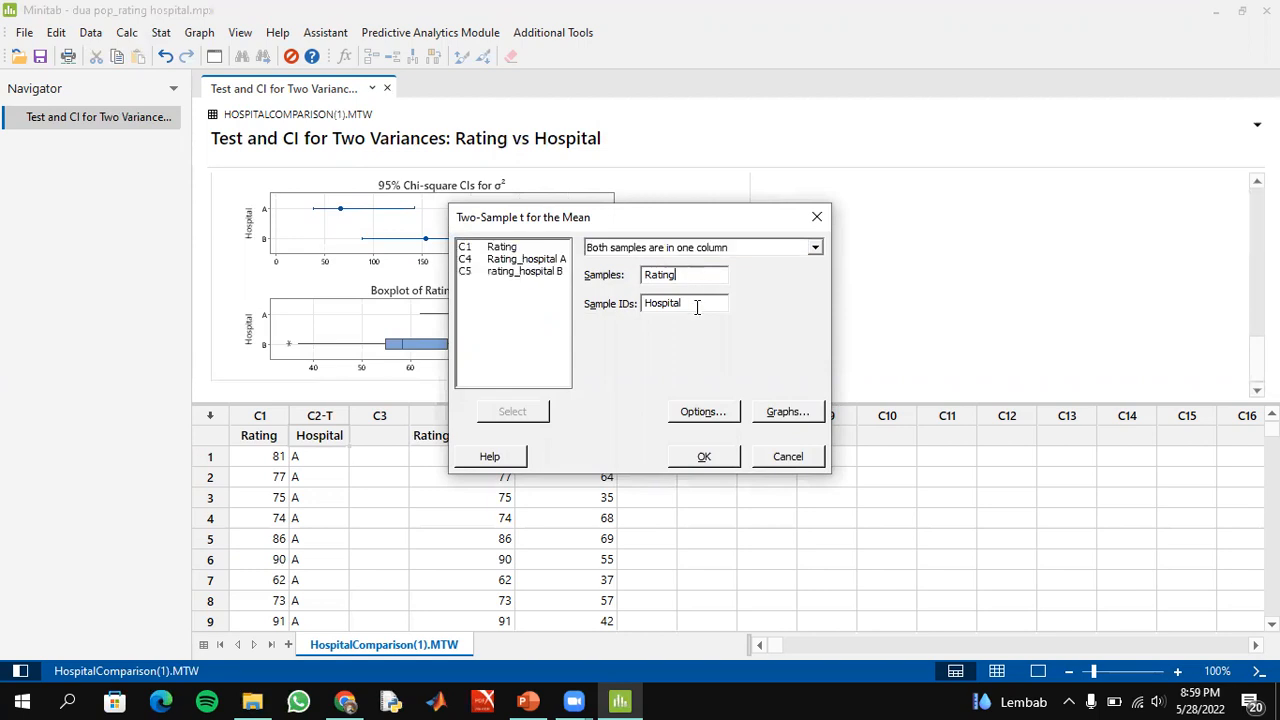
left_click(705, 412)
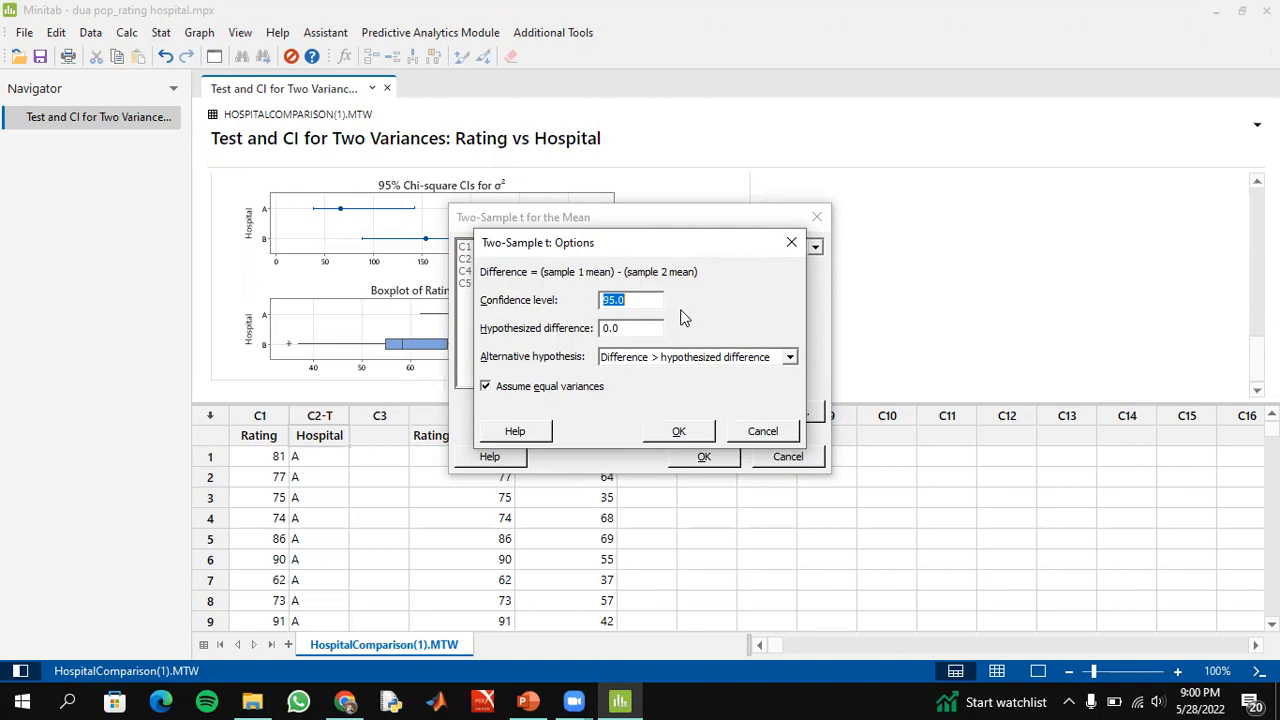
left_click(704, 356)
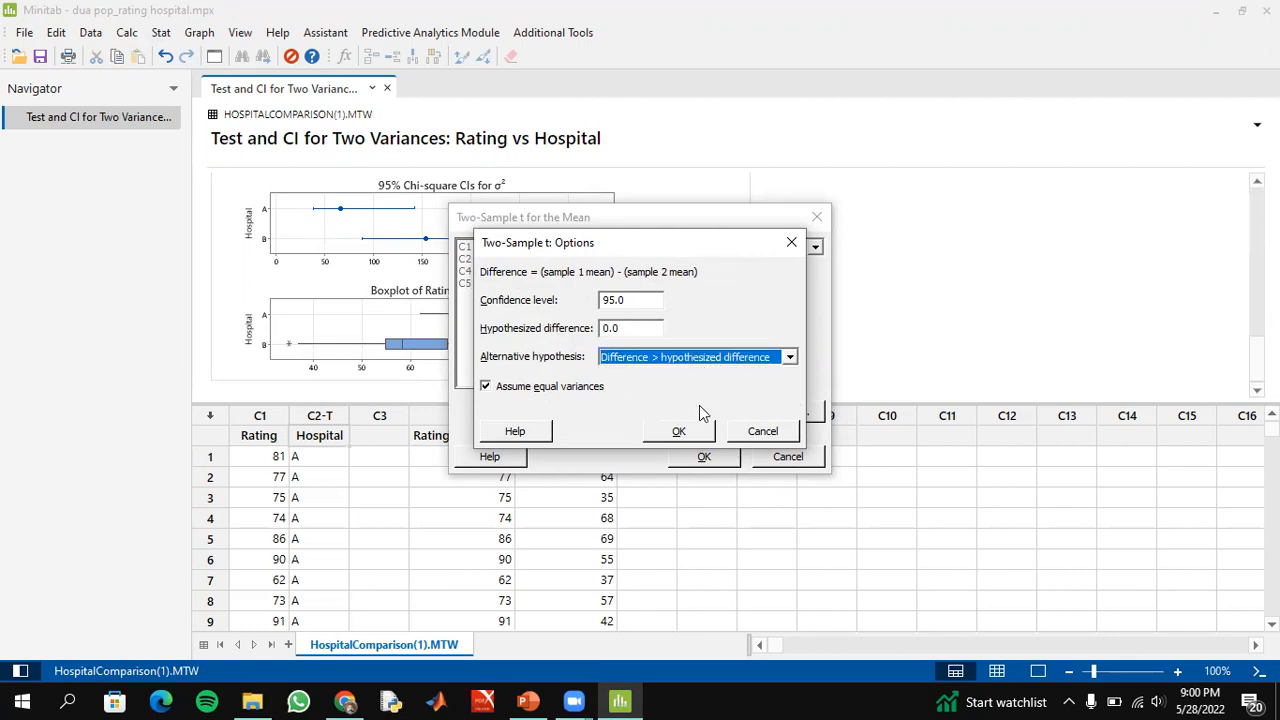
left_click(683, 431)
left_click(704, 456)
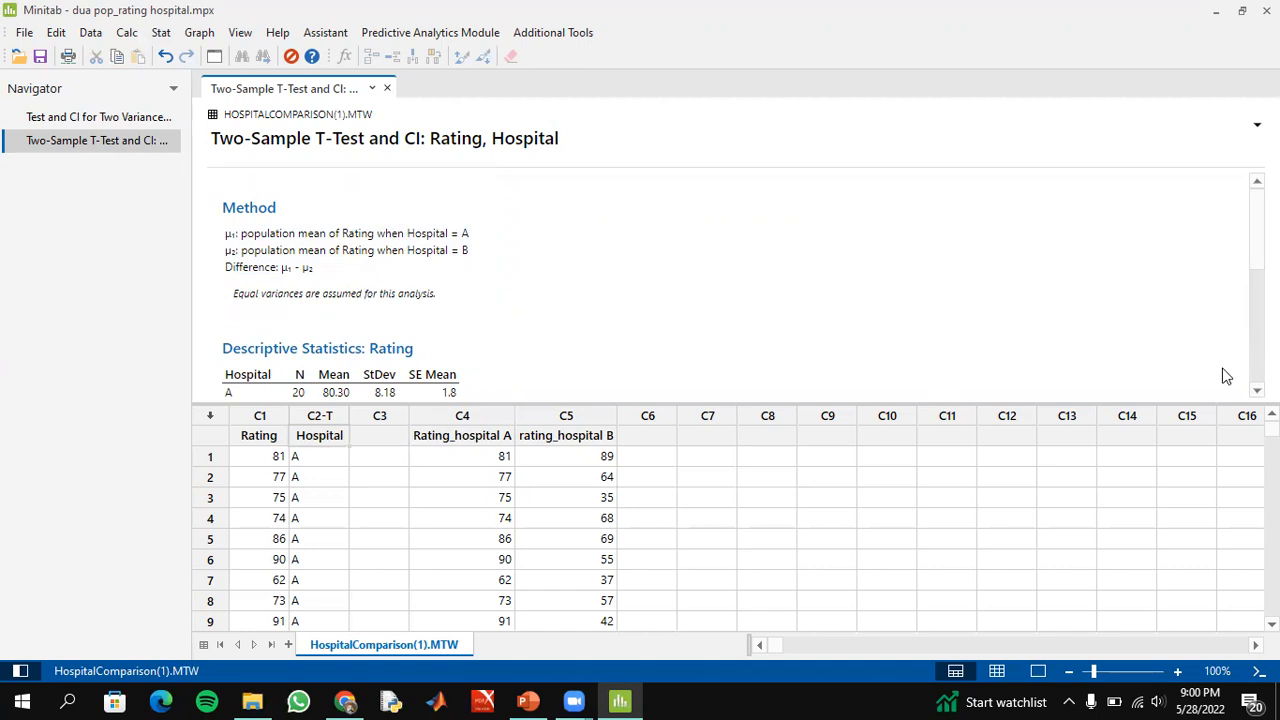
Examine the descriptive statistics, estimation for difference and test results in the two-sample t-test output for Rating by Hospital
scroll(725, 285, "down", 2)
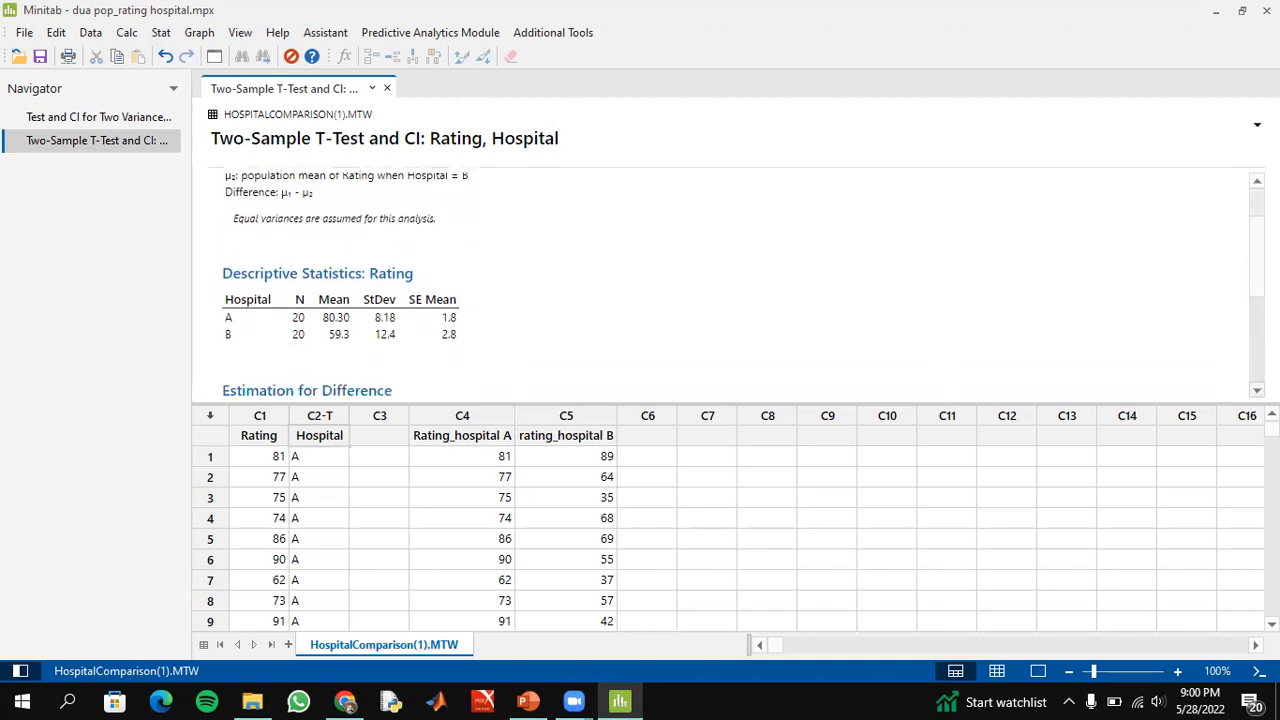
scroll(725, 285, "down", 1)
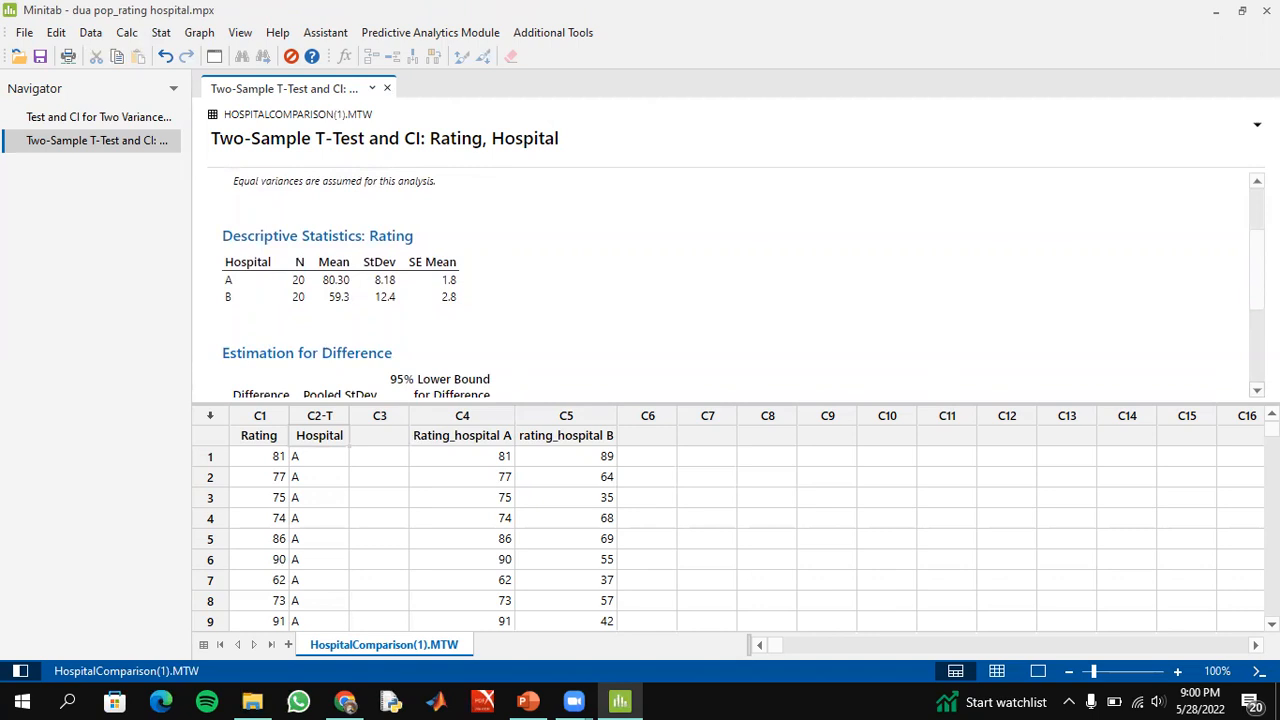
scroll(725, 285, "down", 1)
scroll(804, 286, "down", 1)
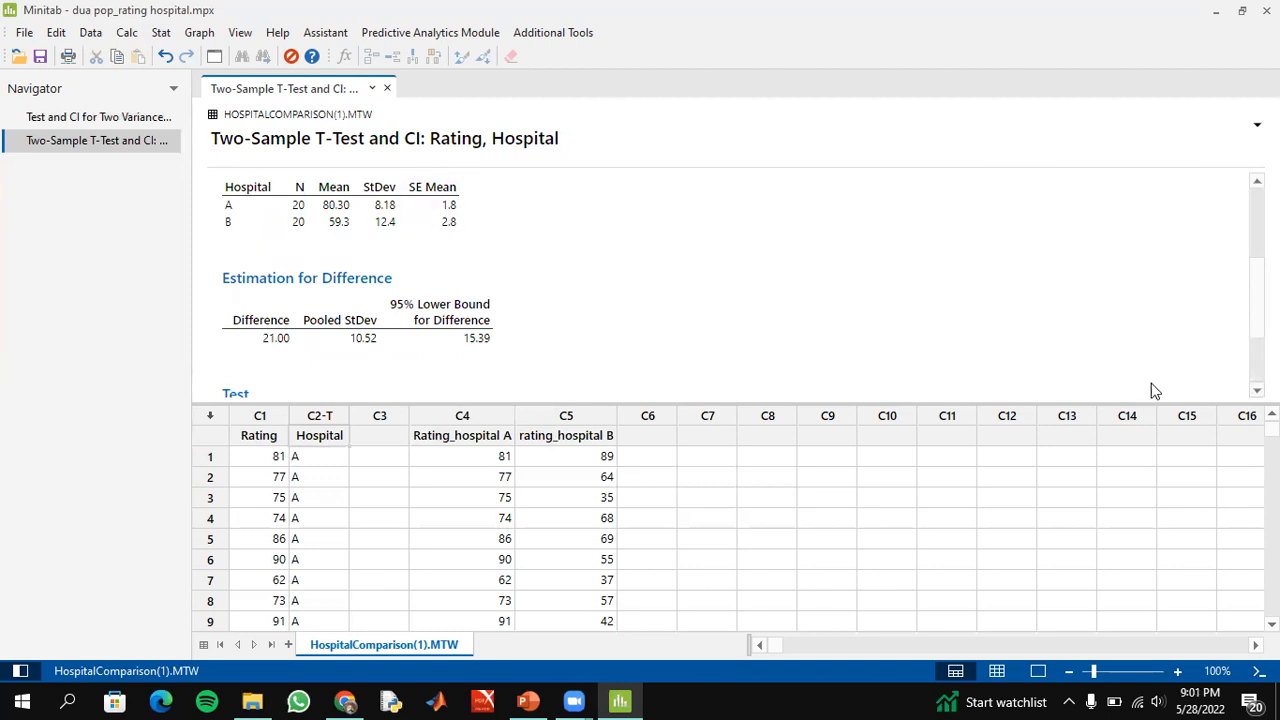
scroll(837, 229, "down", 2)
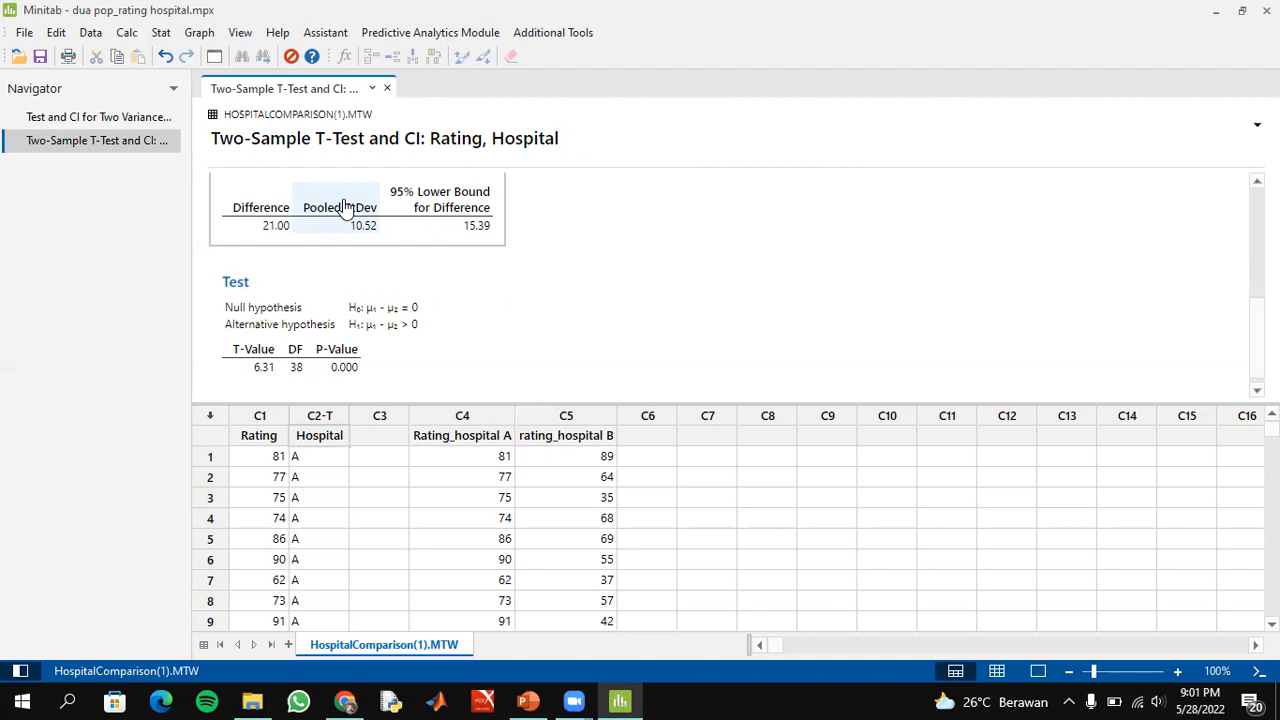
left_click_drag(1257, 370, 1257, 375)
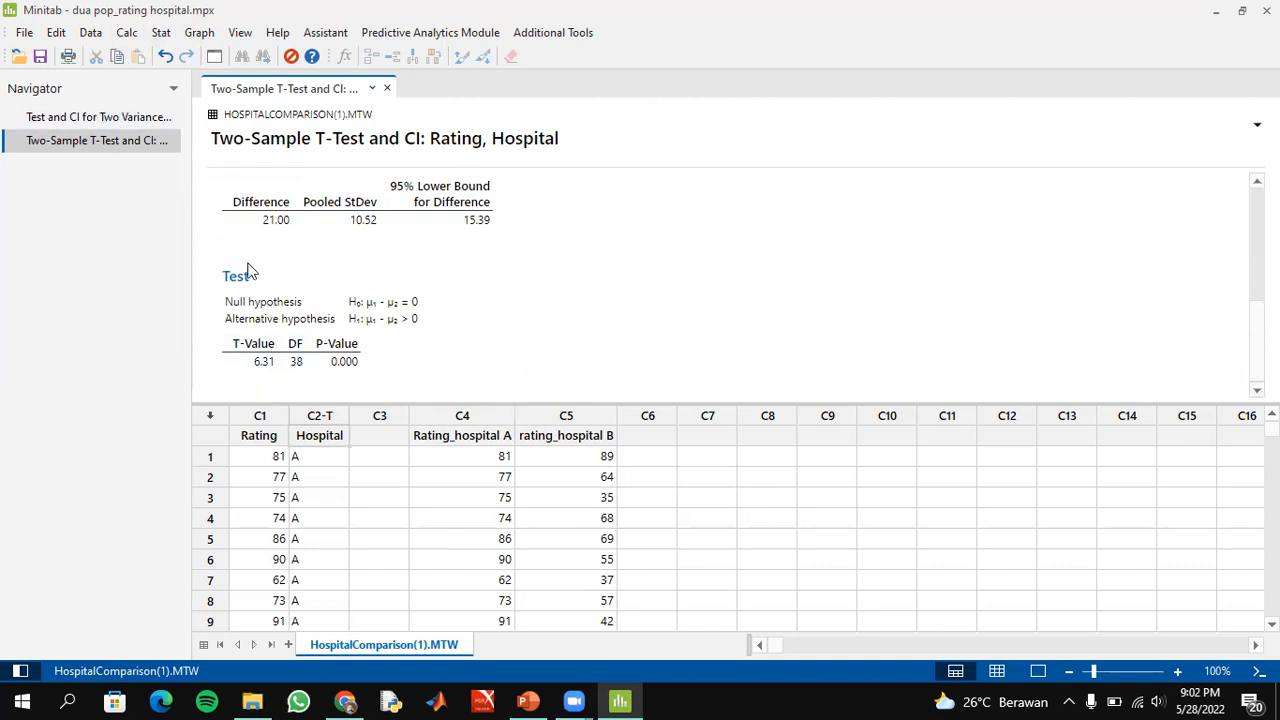
Run a two-variances test on Rating_hospital A and rating_hospital B in separate columns, with the alternative hypothesis Ratio ≠ hypothesized ratio
left_click(164, 35)
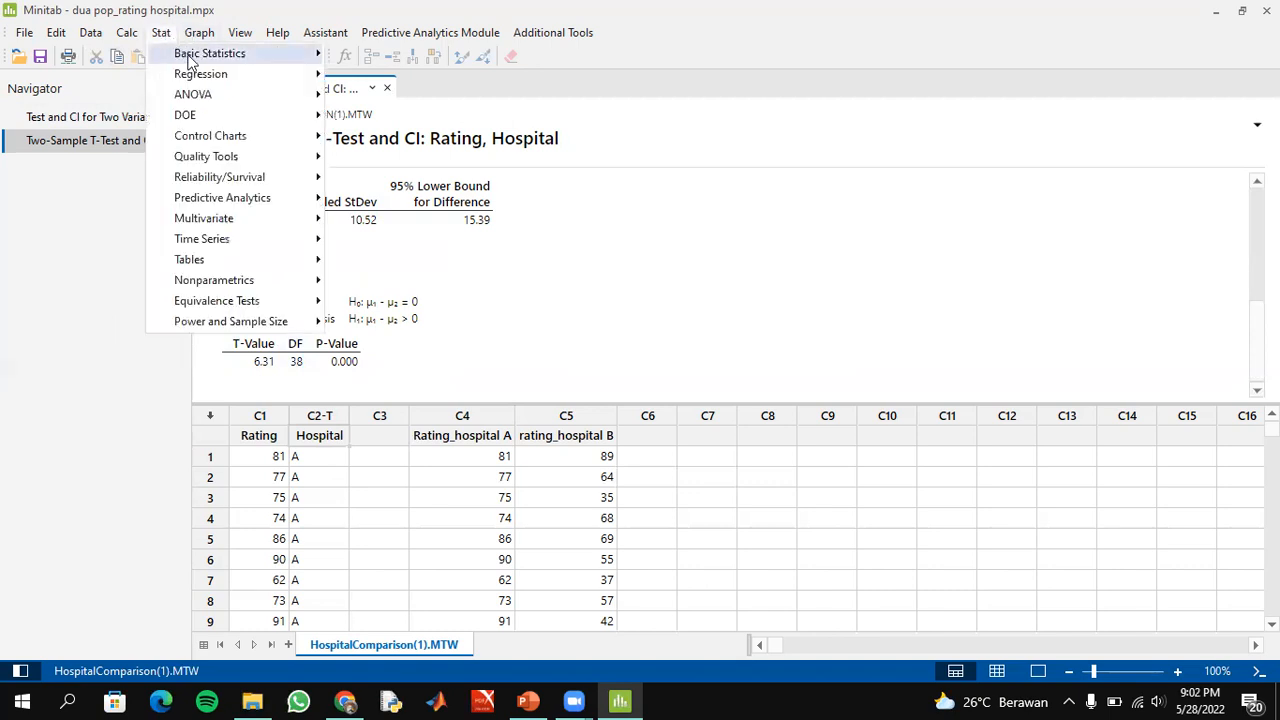
mouse_move(190, 62)
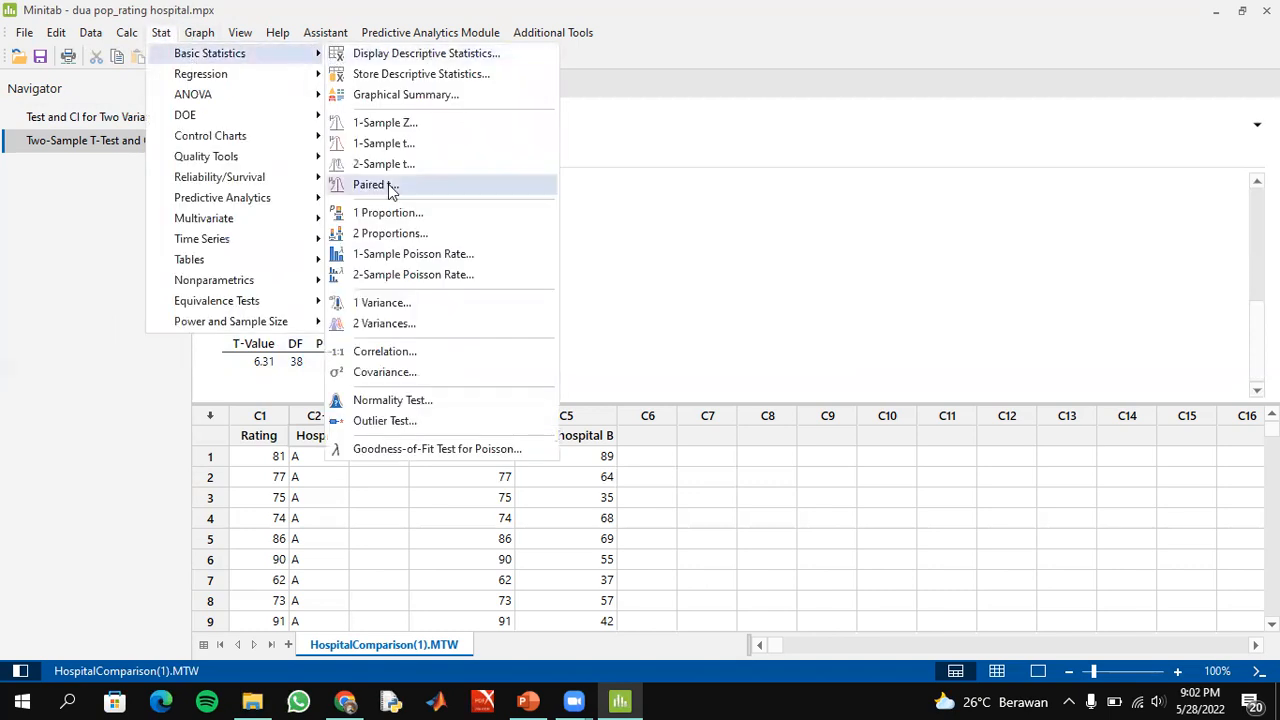
left_click(437, 325)
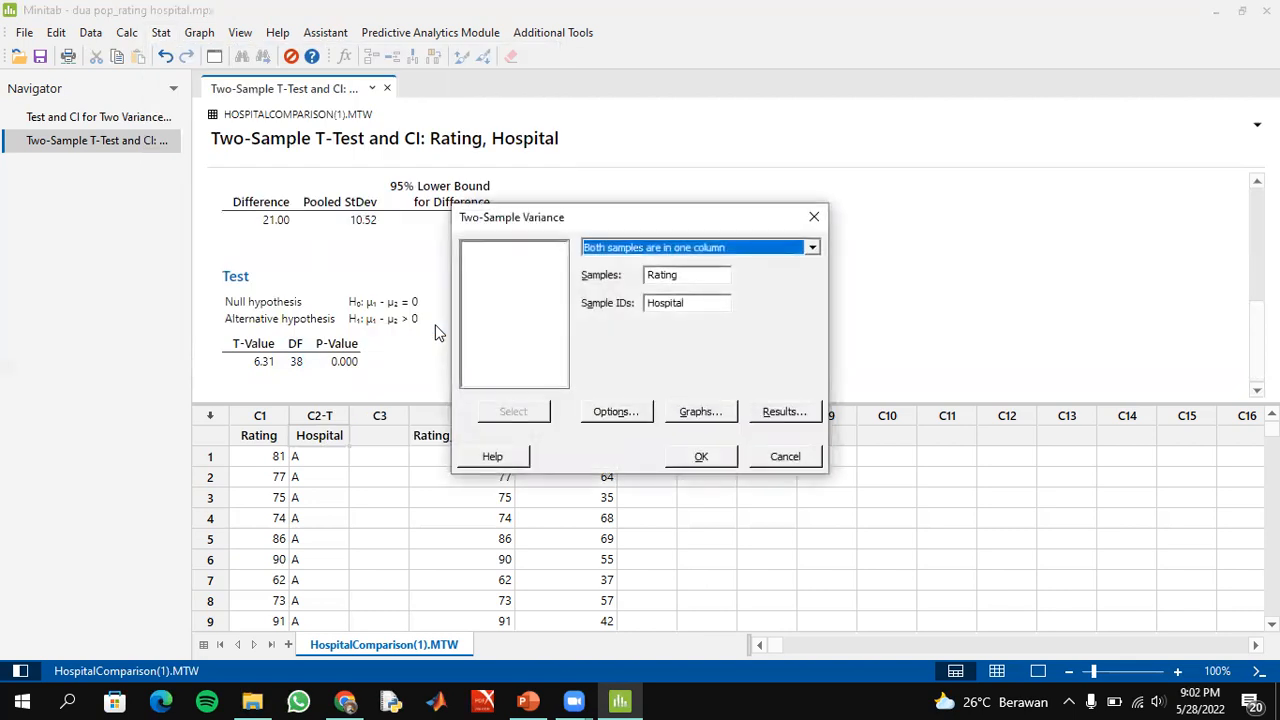
left_click(760, 246)
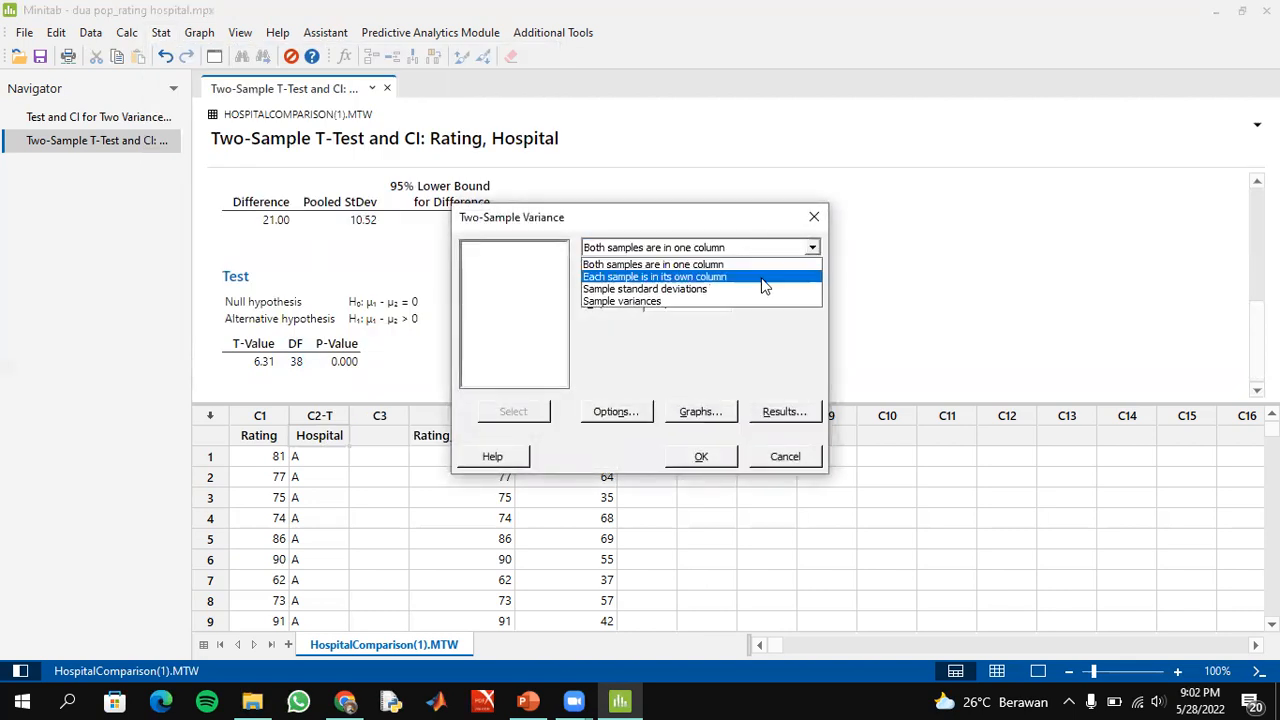
left_click(761, 279)
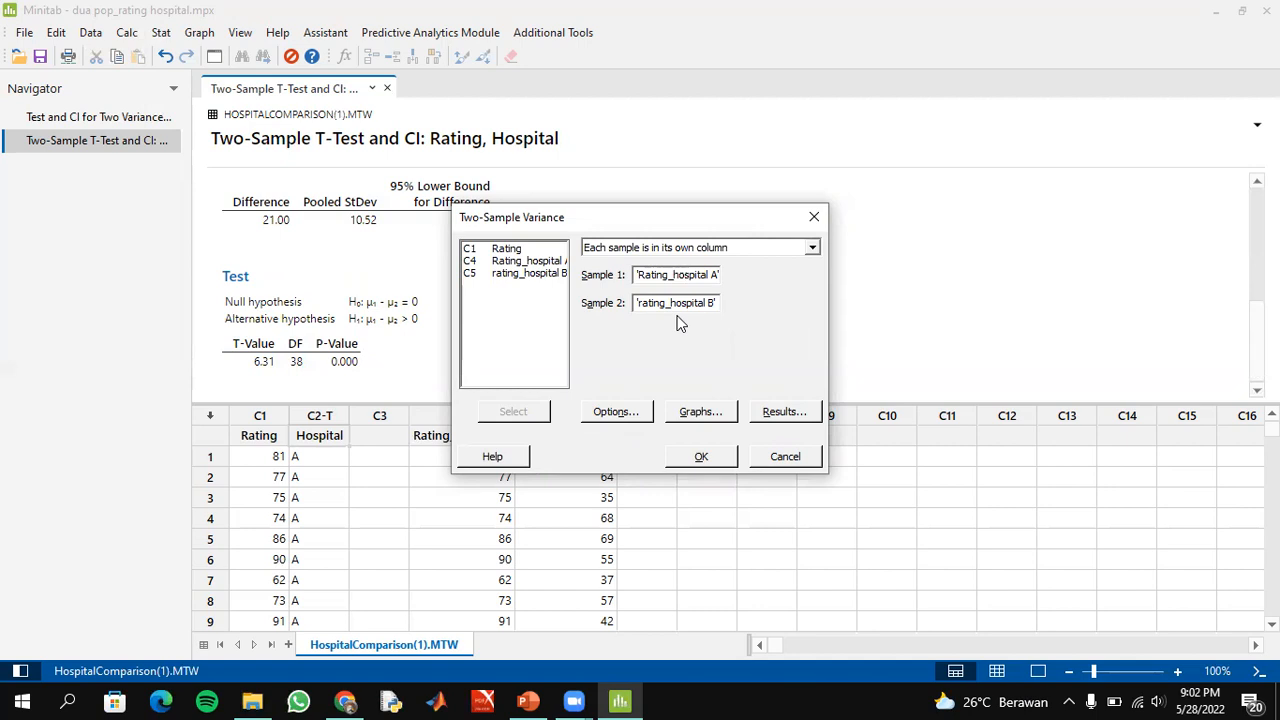
left_click(628, 417)
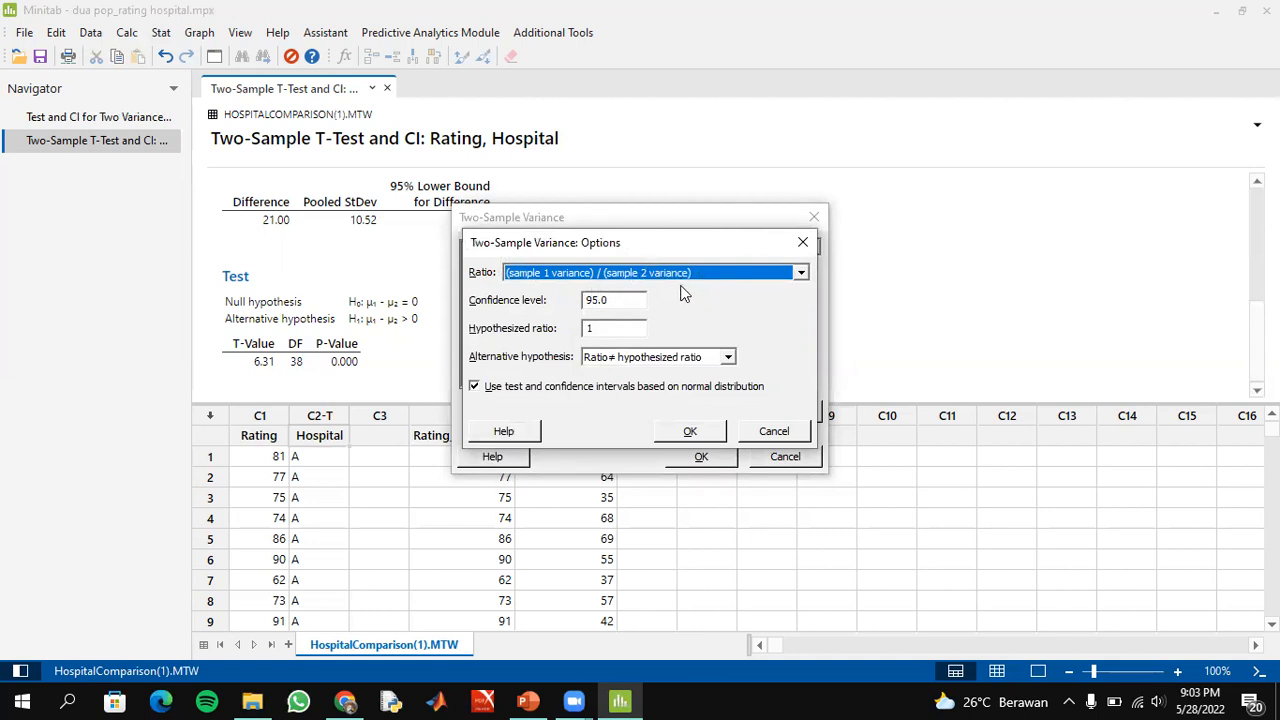
left_click(655, 362)
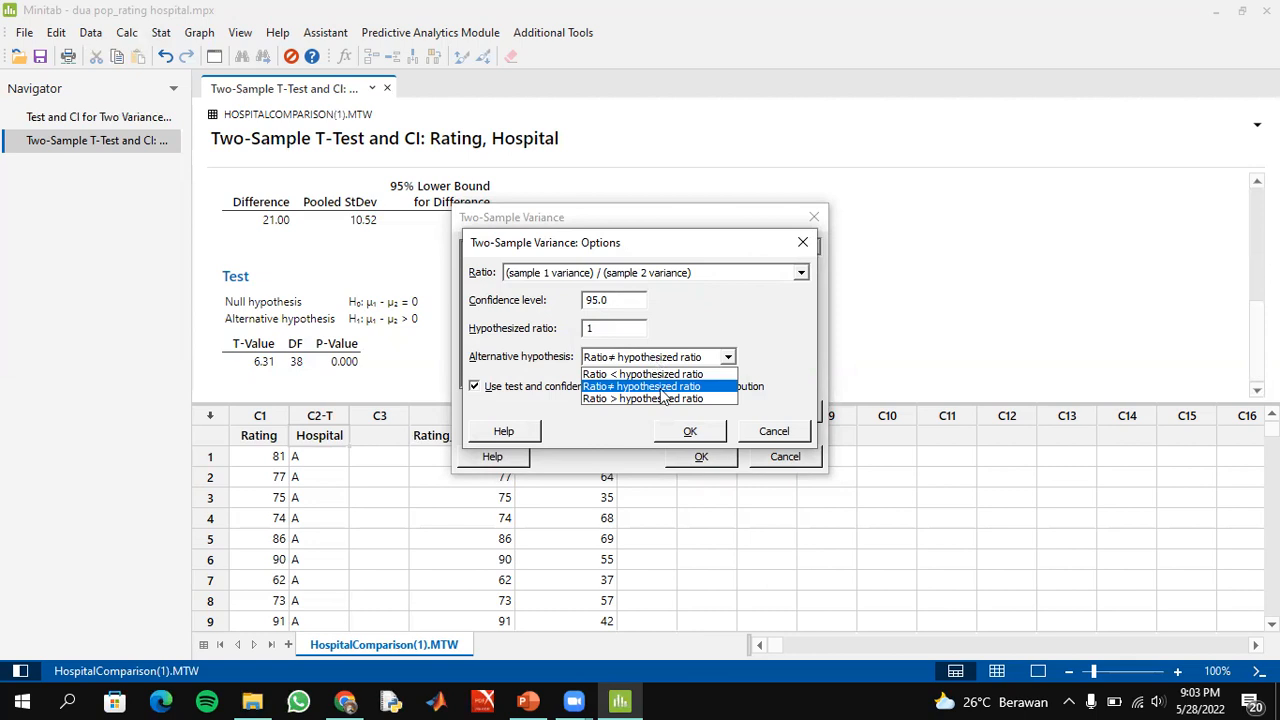
left_click(666, 387)
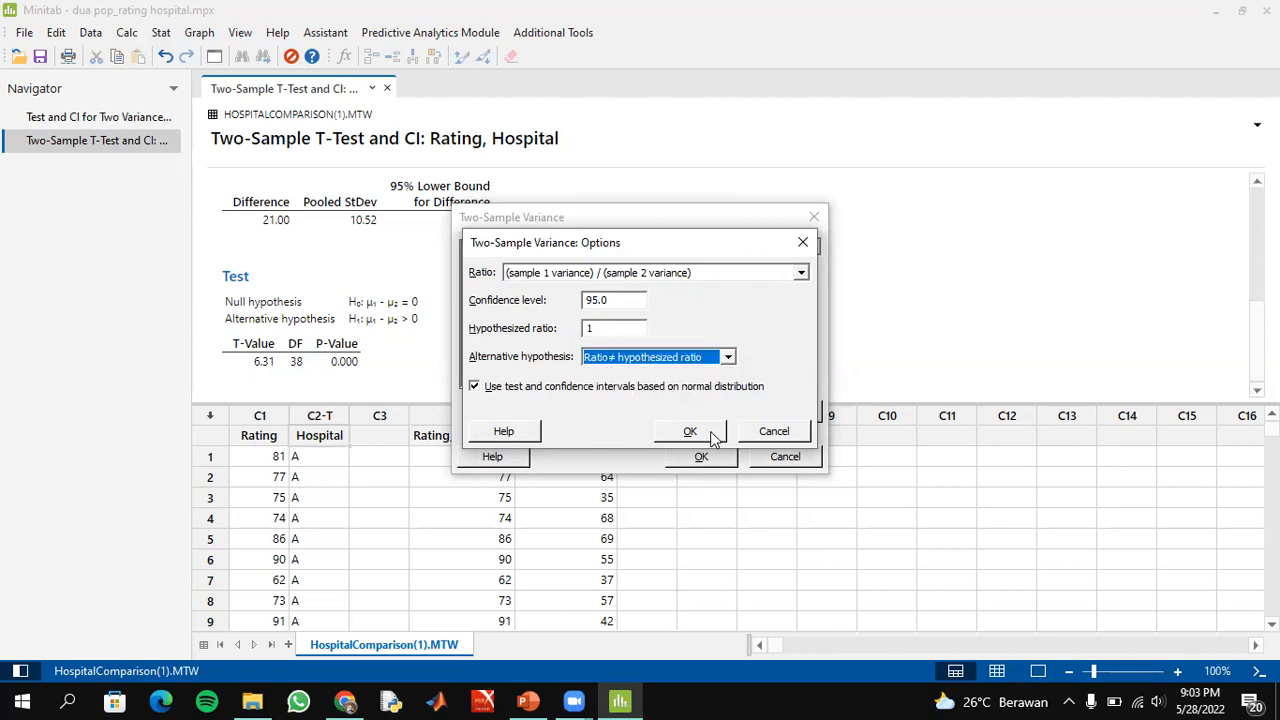
left_click(690, 431)
left_click(701, 457)
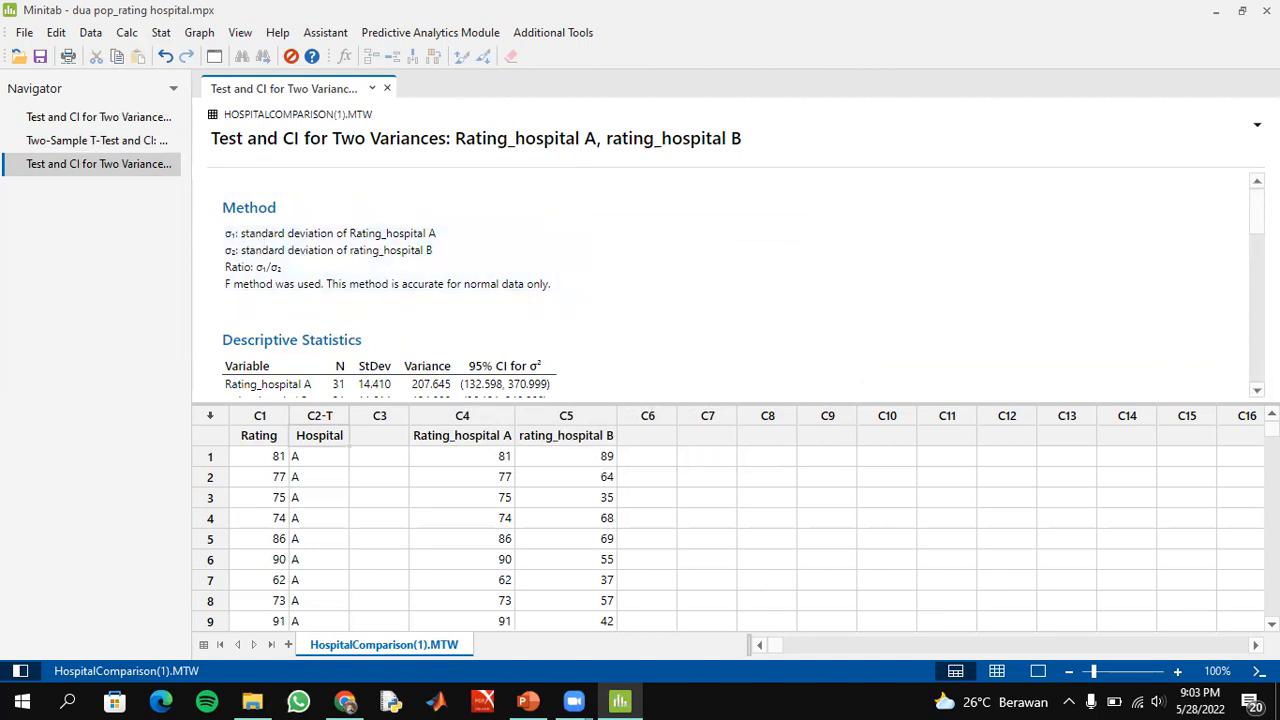
Examine the descriptive statistics, ratio of variances and F-test table for Rating_hospital A and rating_hospital B
scroll(1065, 346, "down", 3)
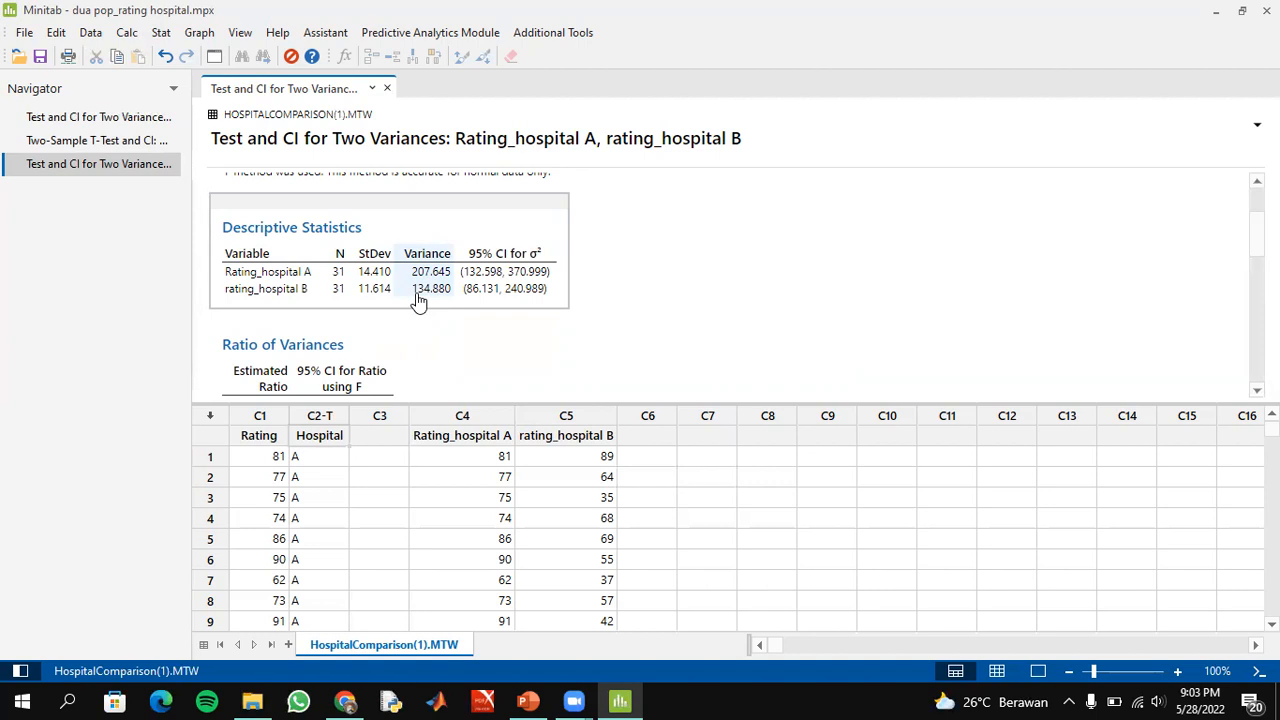
scroll(418, 302, "down", 1)
scroll(418, 302, "down", 2)
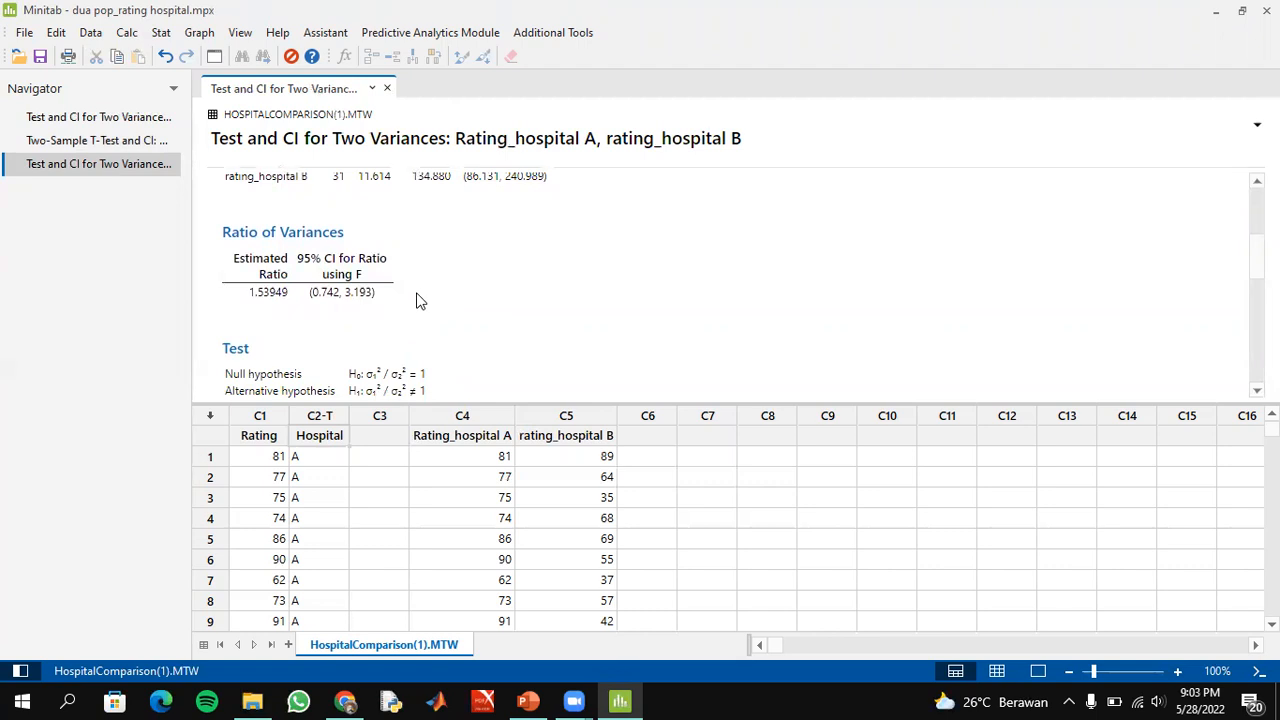
scroll(418, 302, "down", 2)
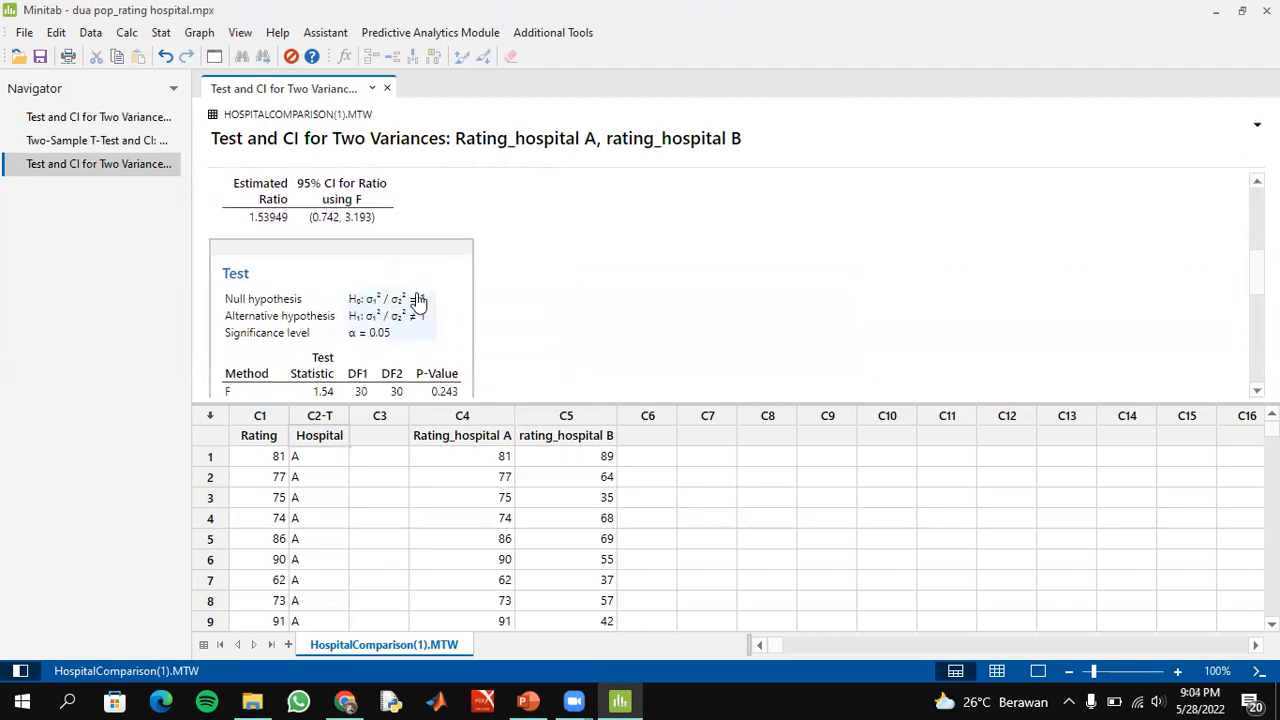
scroll(418, 302, "down", 2)
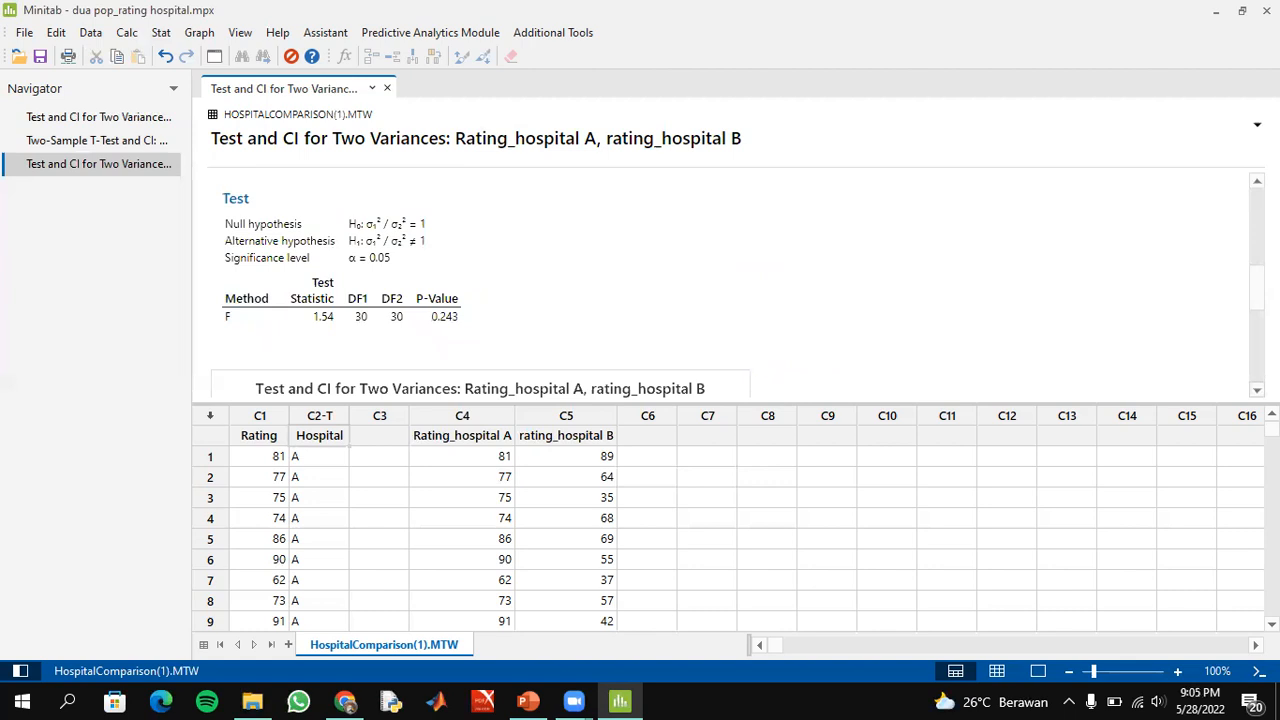
Examine the confidence interval plots and the boxplot of Rating_hospital A and rating_hospital B
scroll(730, 285, "down", 4)
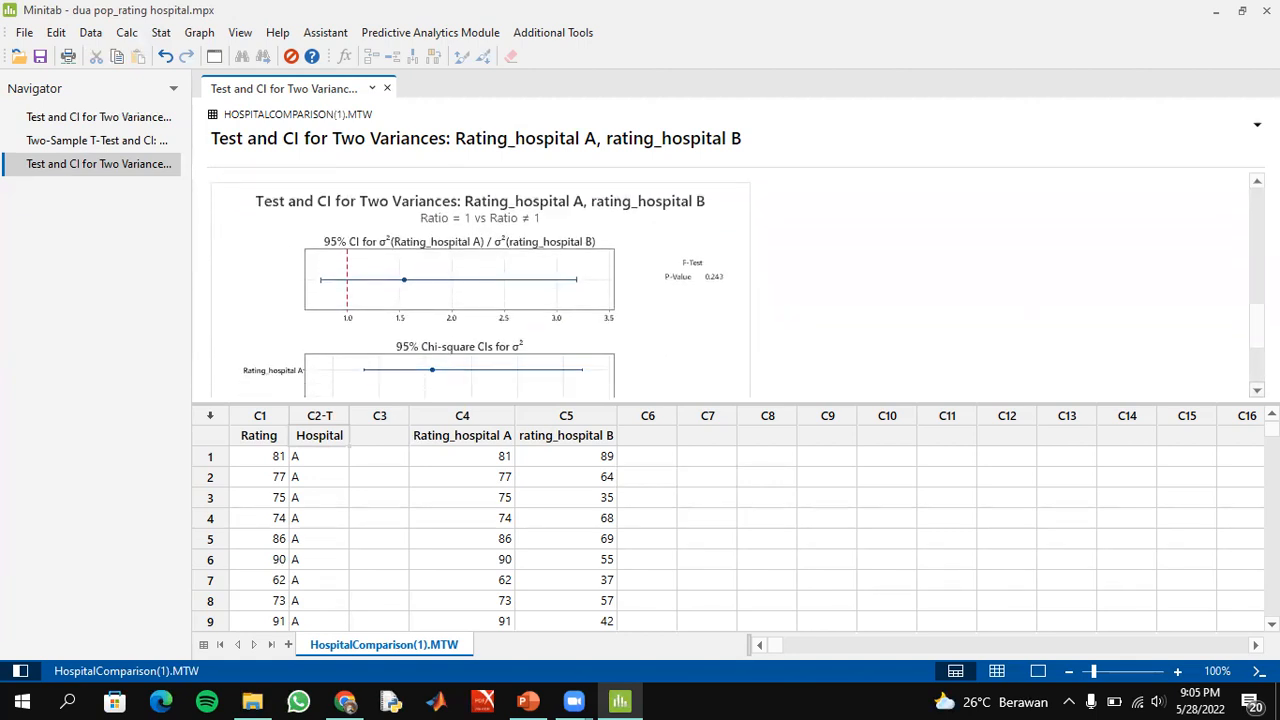
scroll(730, 285, "down", 1)
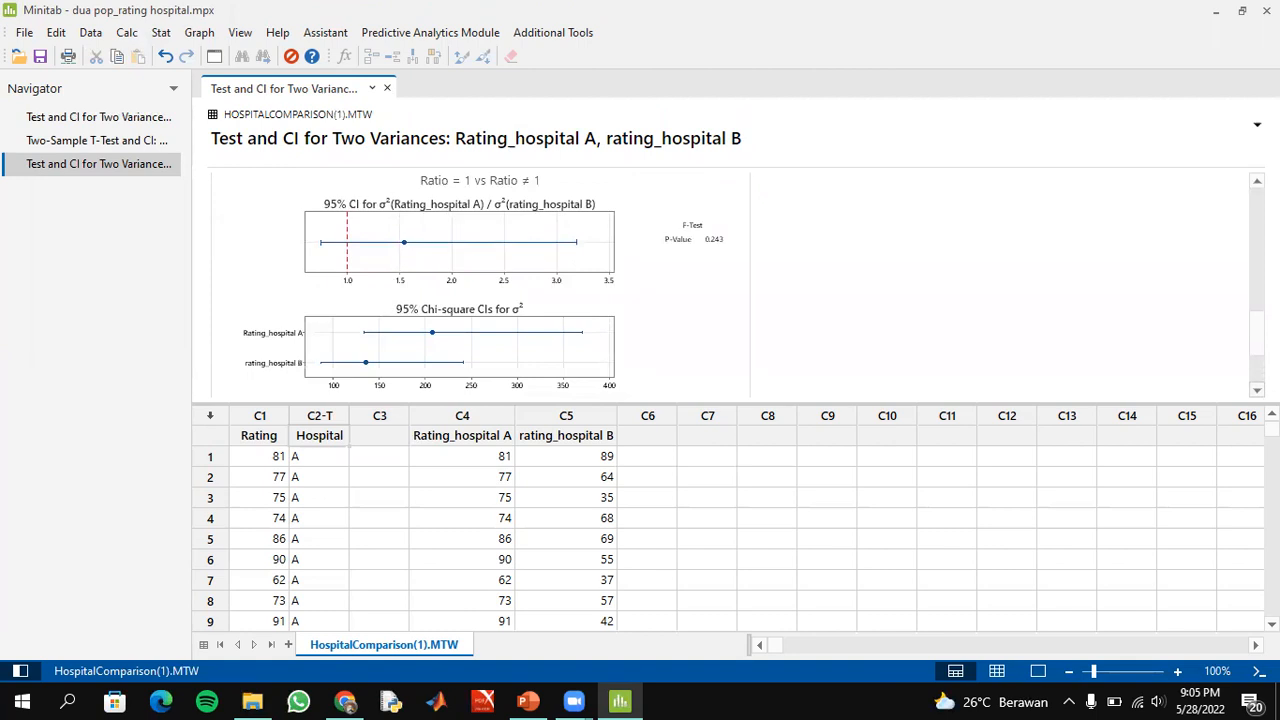
scroll(730, 285, "down", 1)
scroll(730, 285, "down", 1)
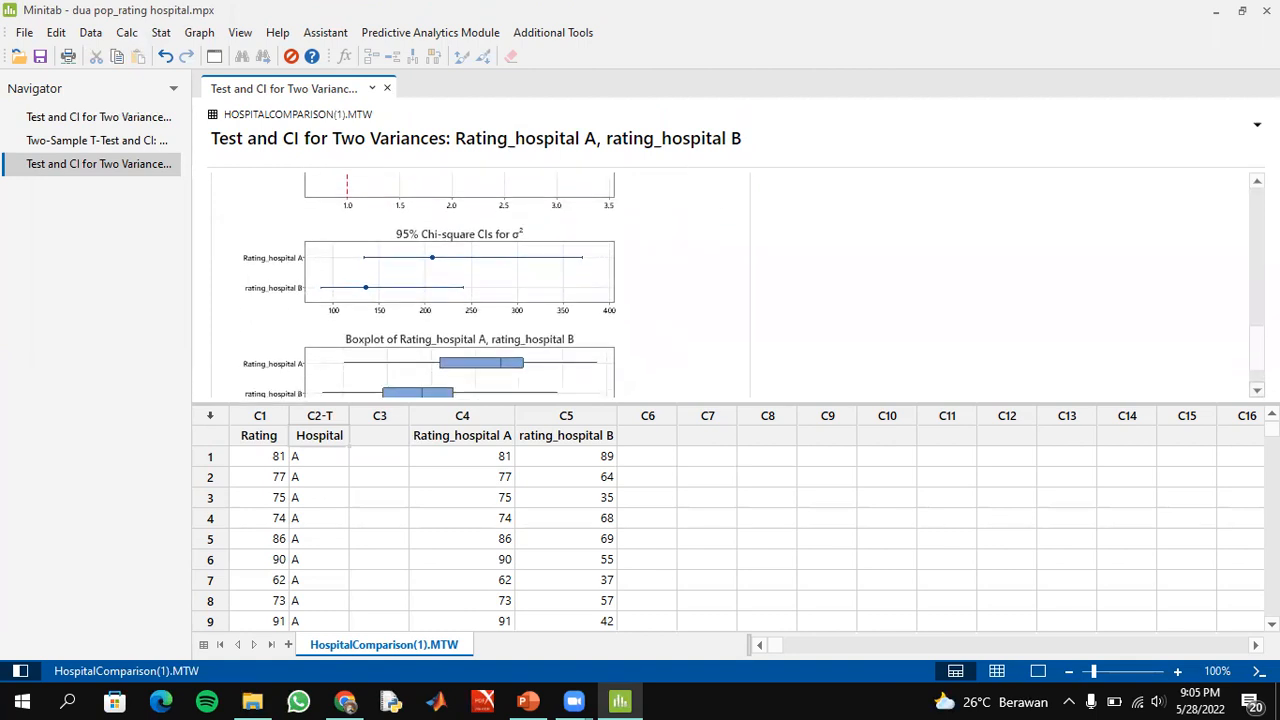
scroll(517, 244, "down", 2)
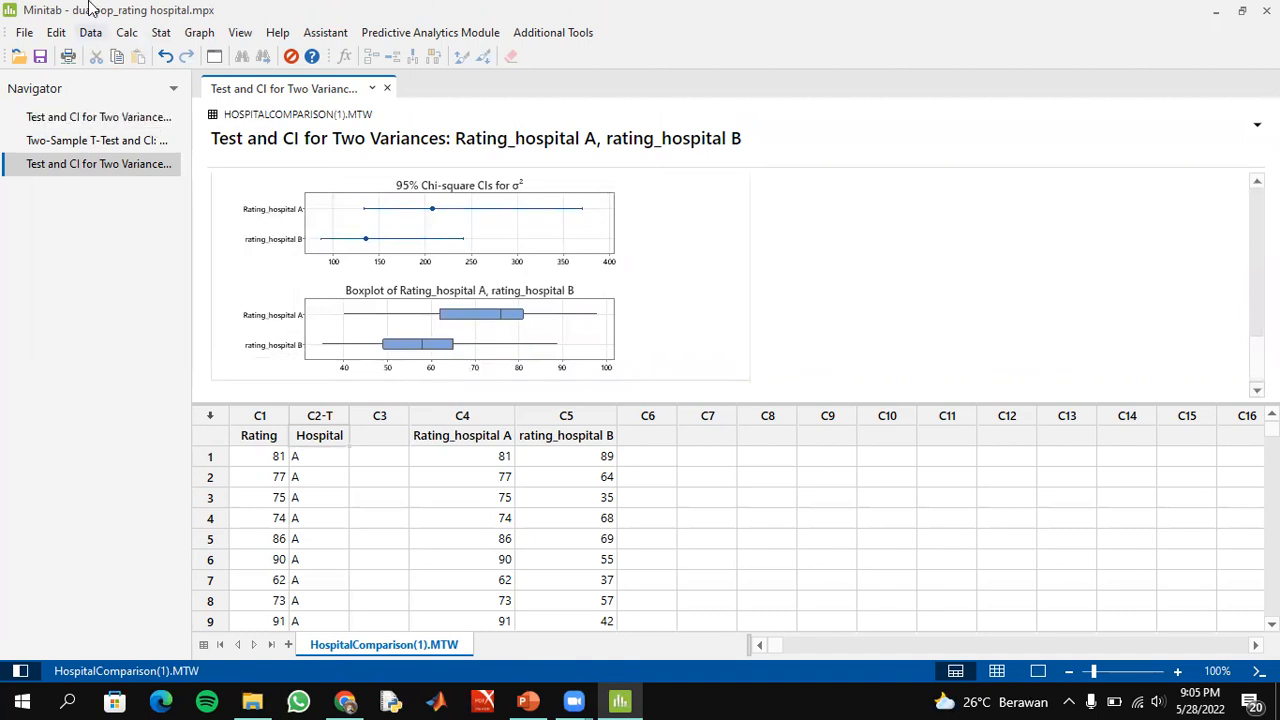
Run a two-sample t-test on the separate columns Rating_hospital A and rating_hospital B with Difference > hypothesized difference, assuming equal variances
left_click(155, 34)
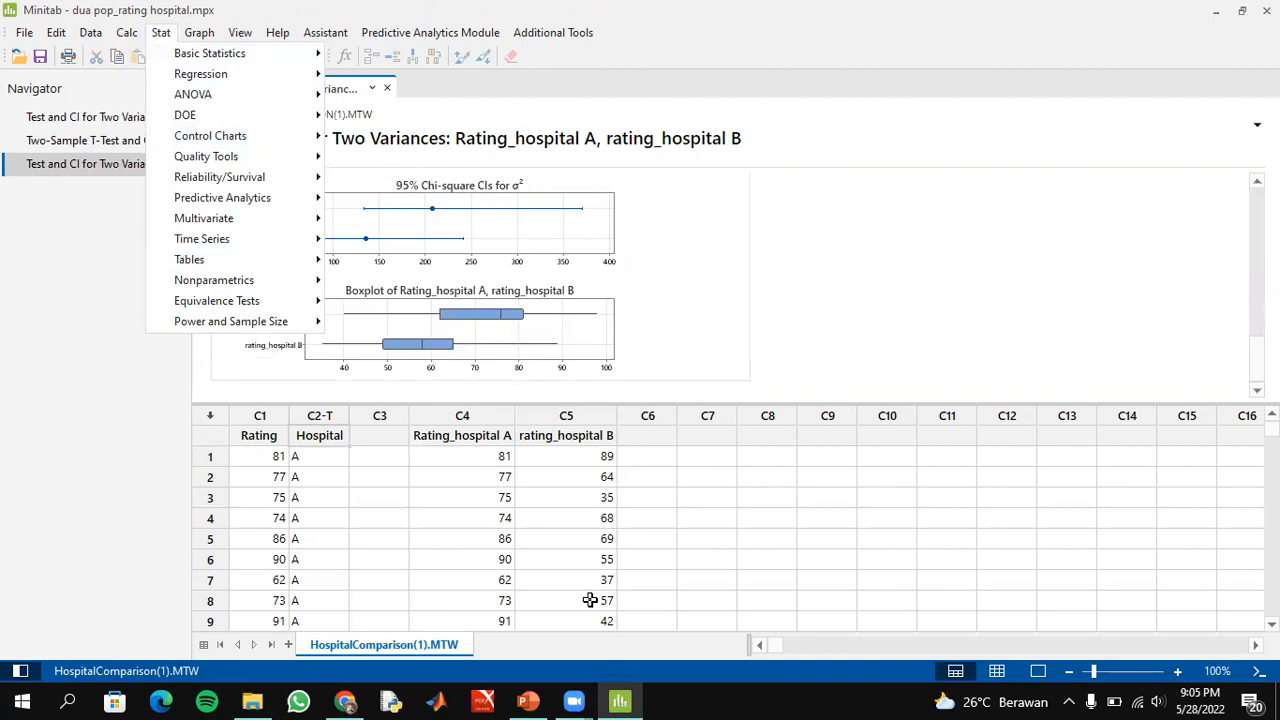
mouse_move(256, 60)
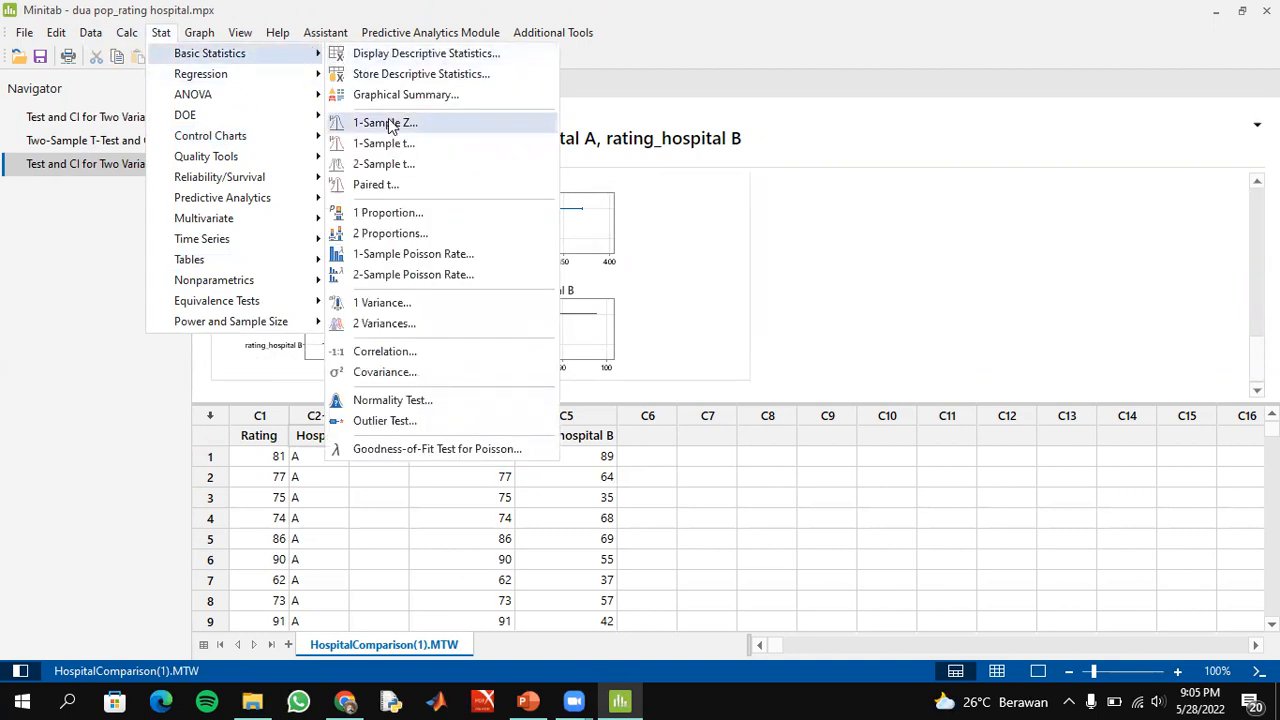
left_click(390, 163)
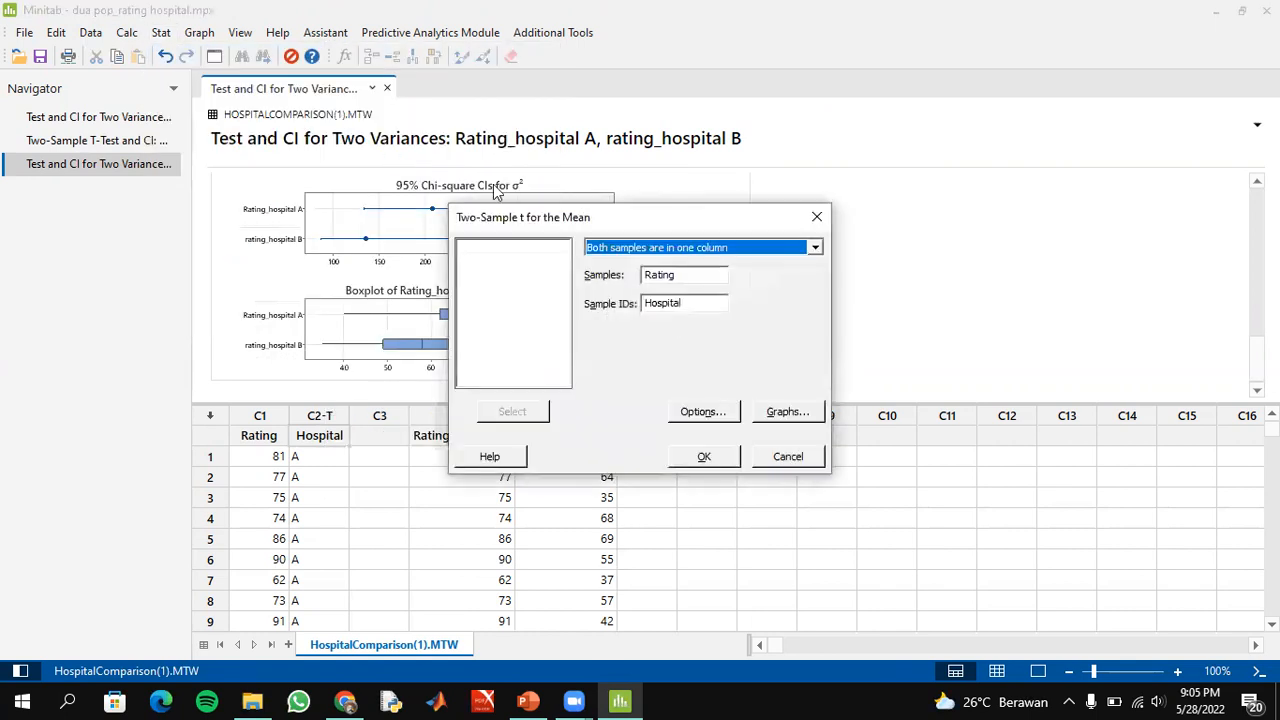
left_click(658, 248)
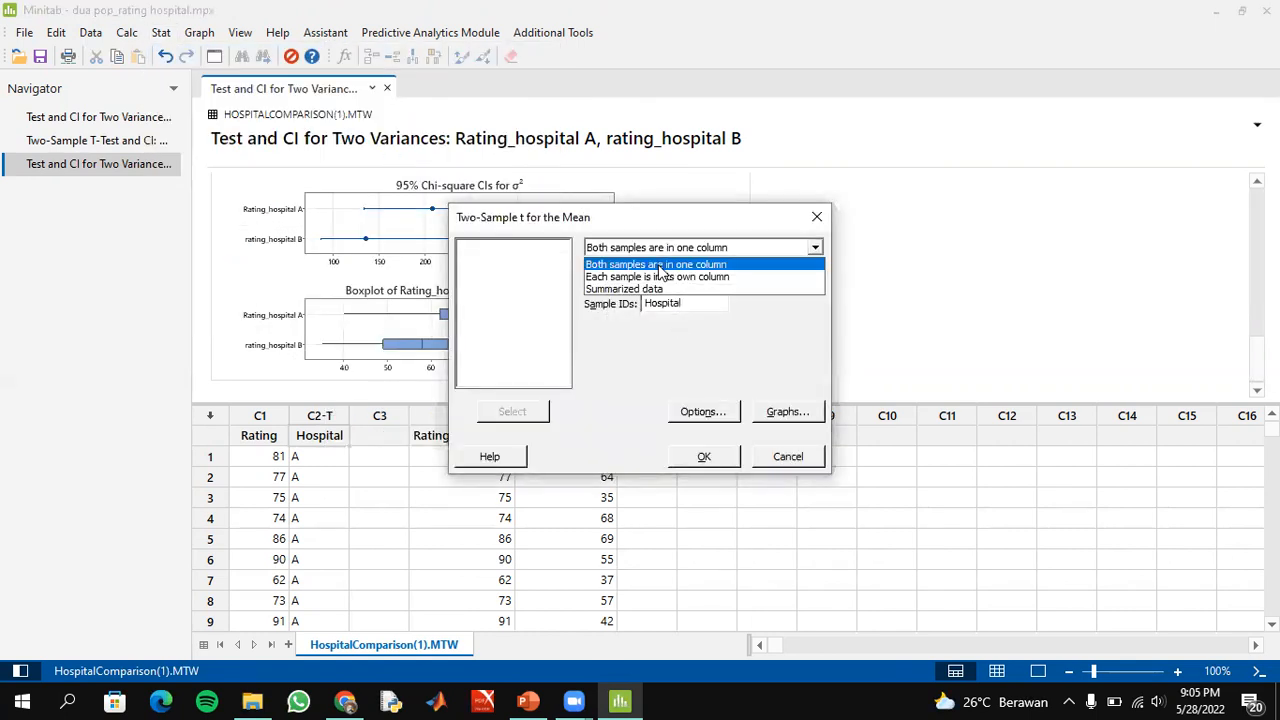
left_click(662, 277)
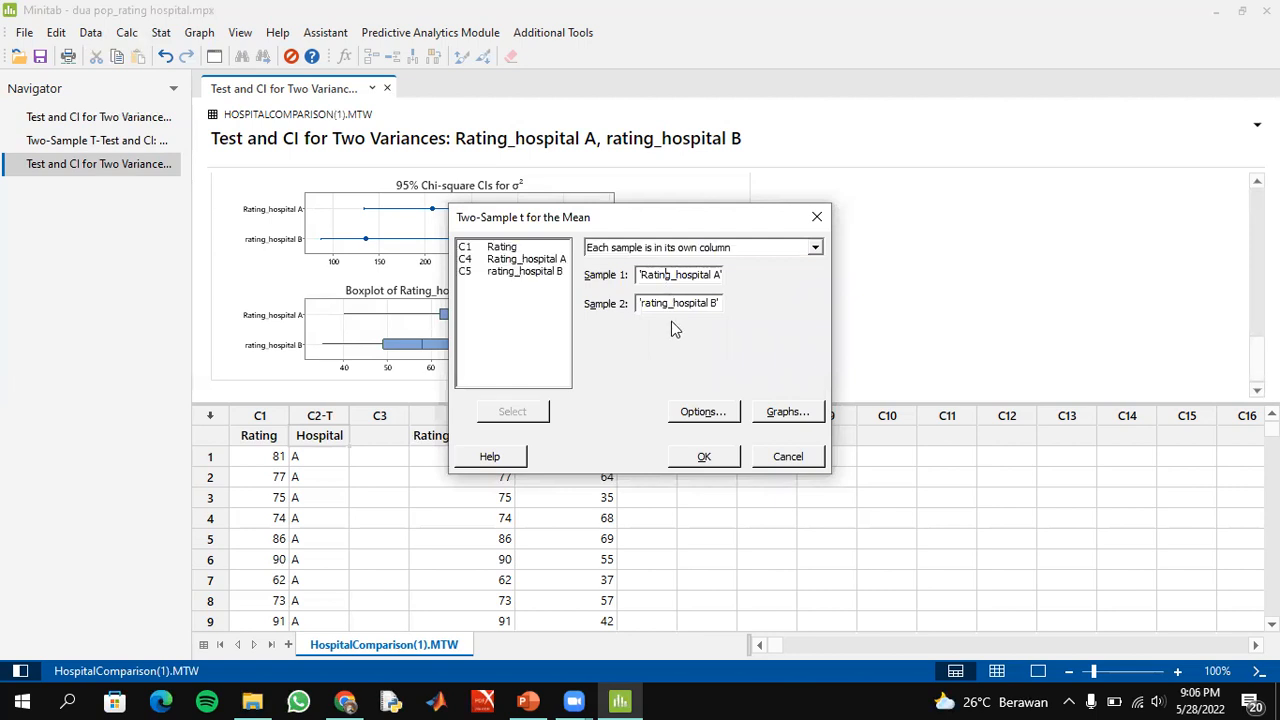
left_click(711, 411)
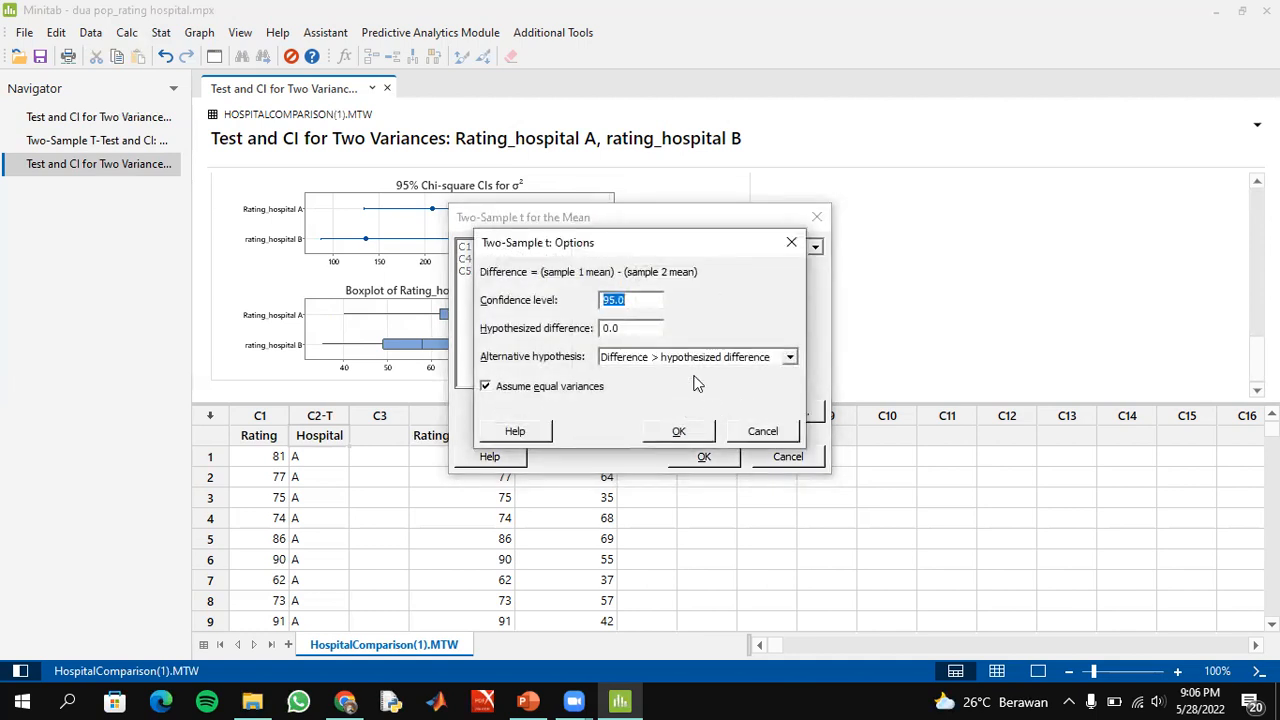
left_click(700, 357)
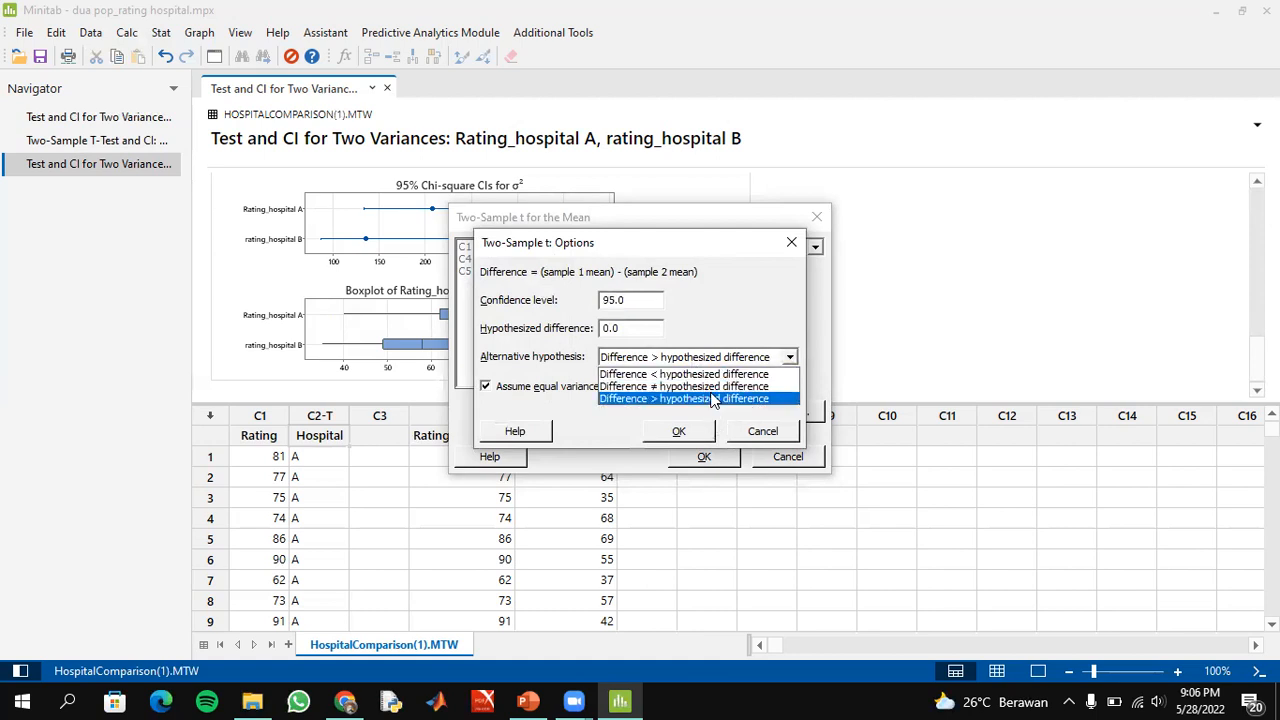
left_click(714, 399)
left_click(686, 437)
left_click(694, 458)
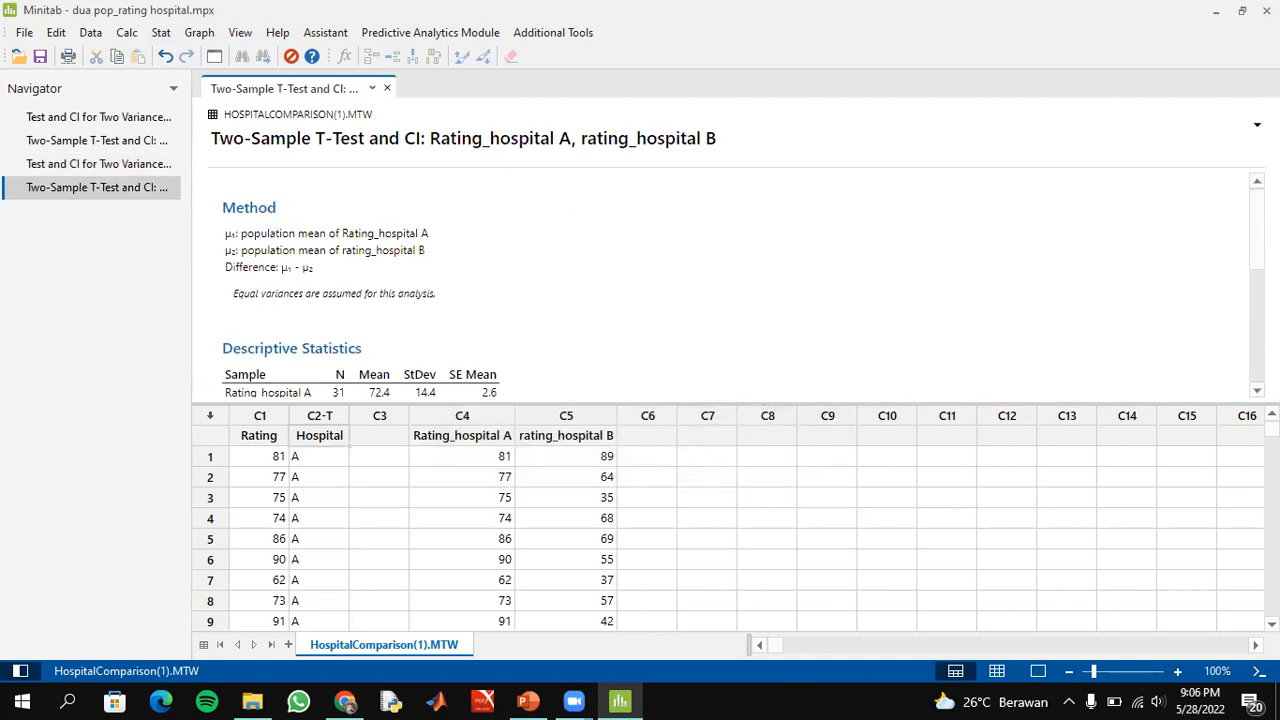
Examine the descriptive statistics, estimated difference and test results in the t-test output for Rating_hospital A and rating_hospital B
scroll(730, 285, "down", 4)
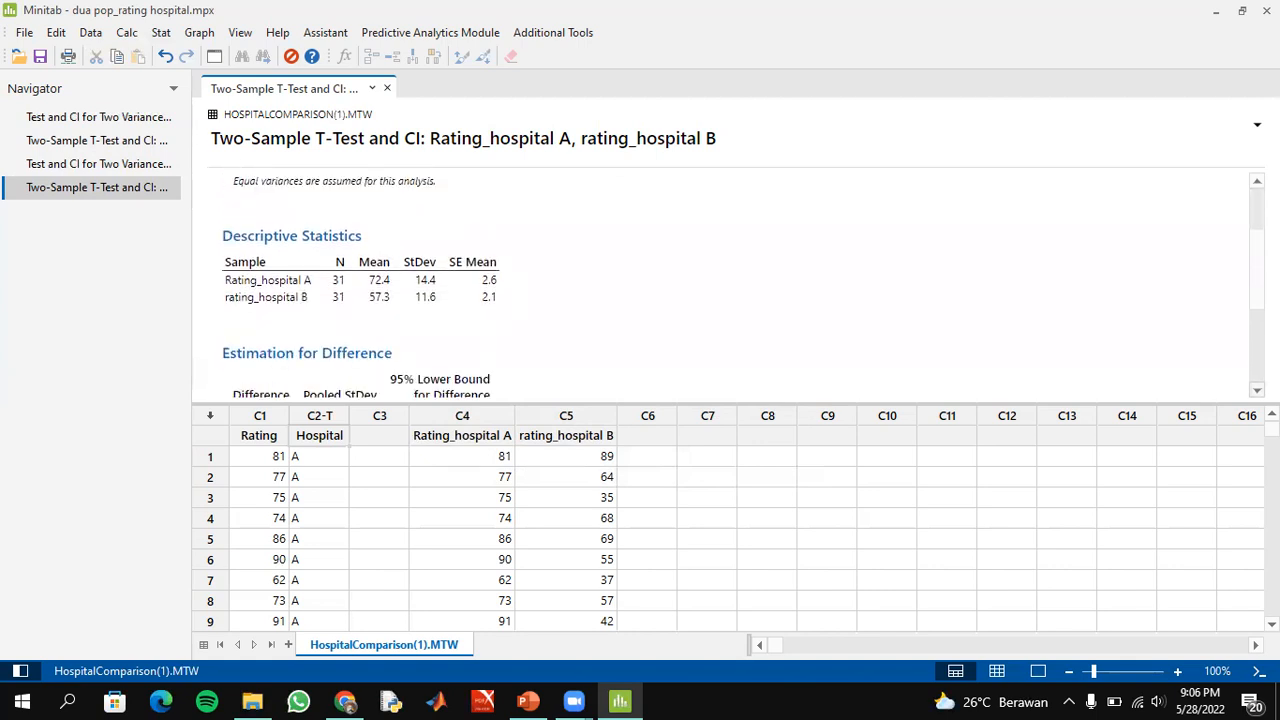
scroll(730, 285, "down", 1)
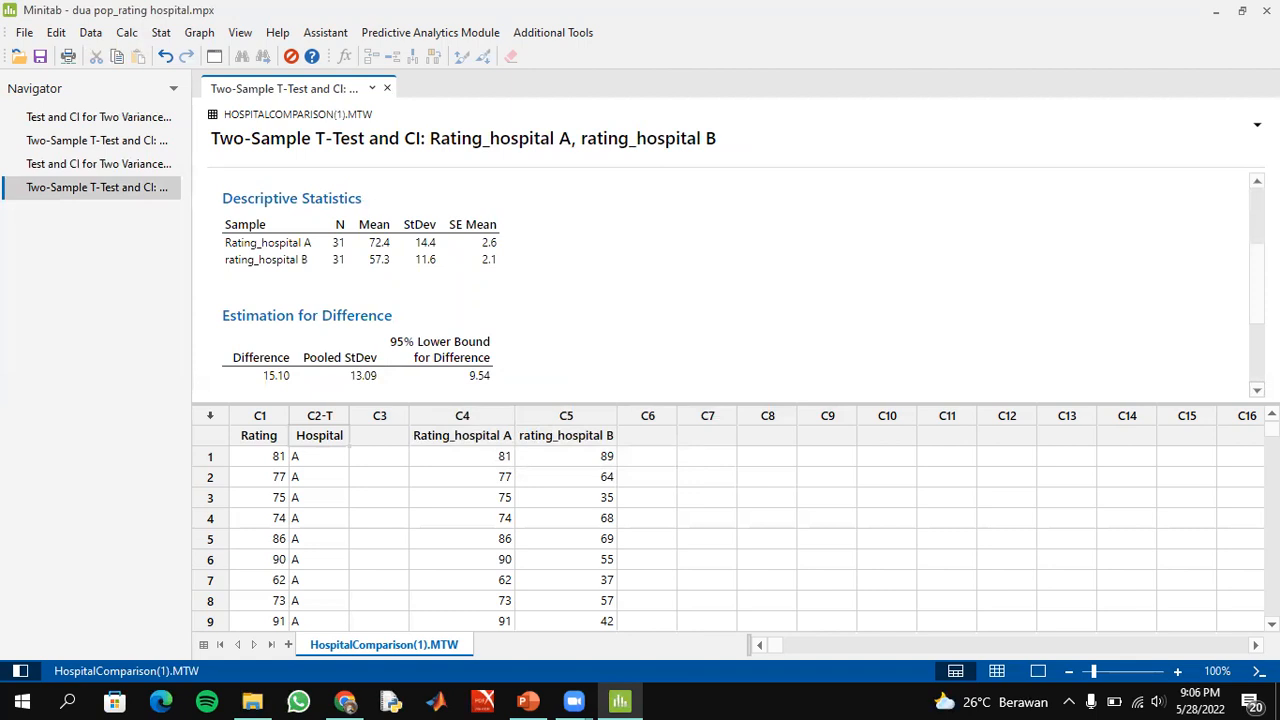
scroll(725, 280, "down", 5)
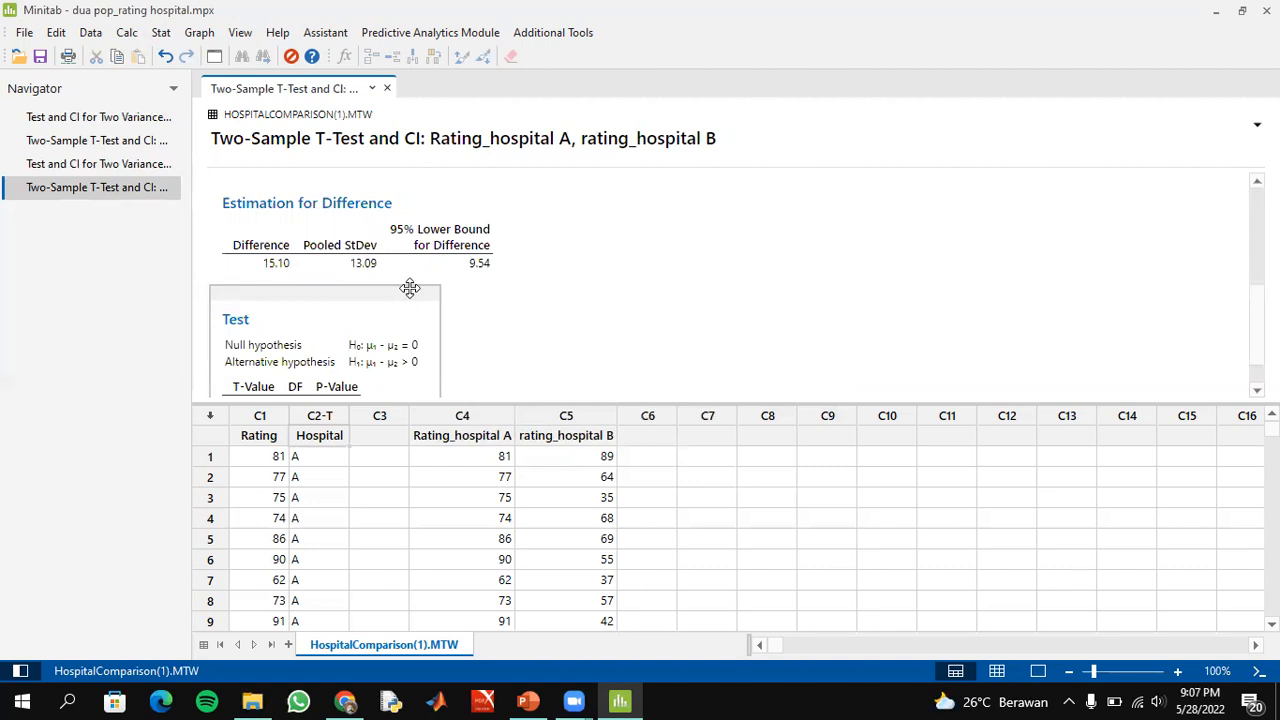
scroll(774, 282, "down", 2)
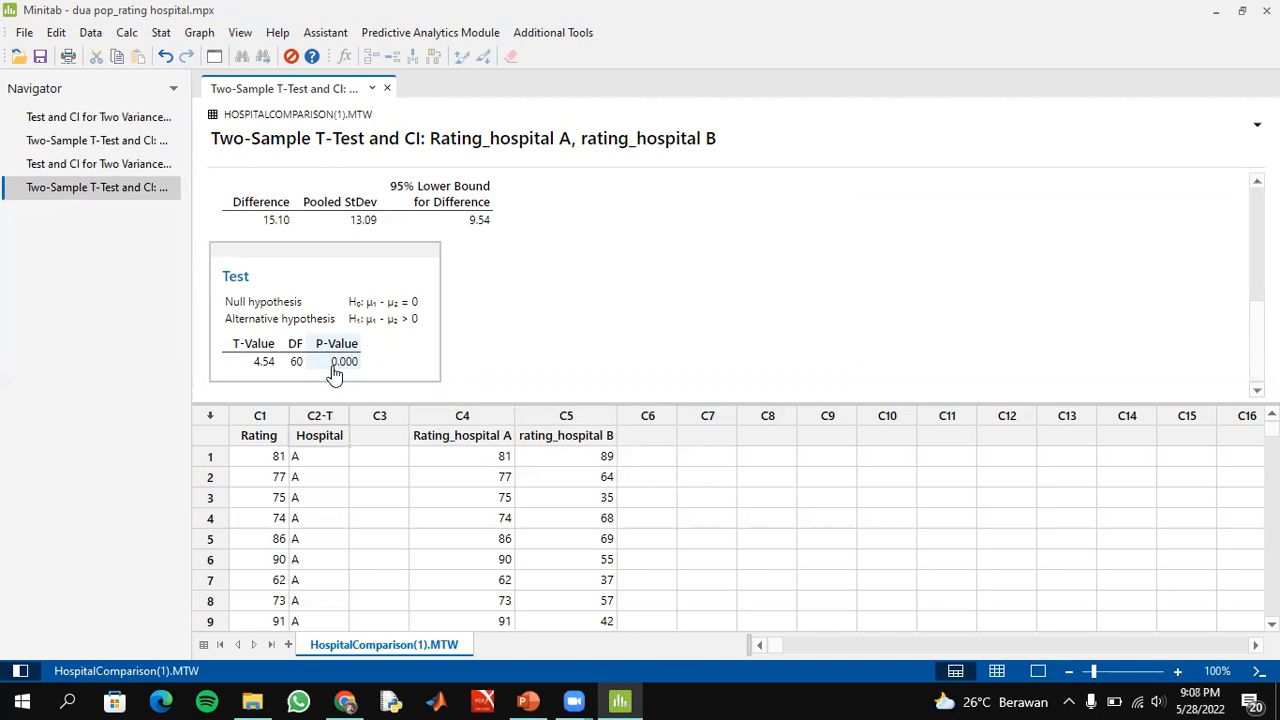
Review the four two-variances and two-sample t-test outputs in order, ending on the t-test of Rating_hospital A and rating_hospital B
left_click(121, 110)
left_click(126, 140)
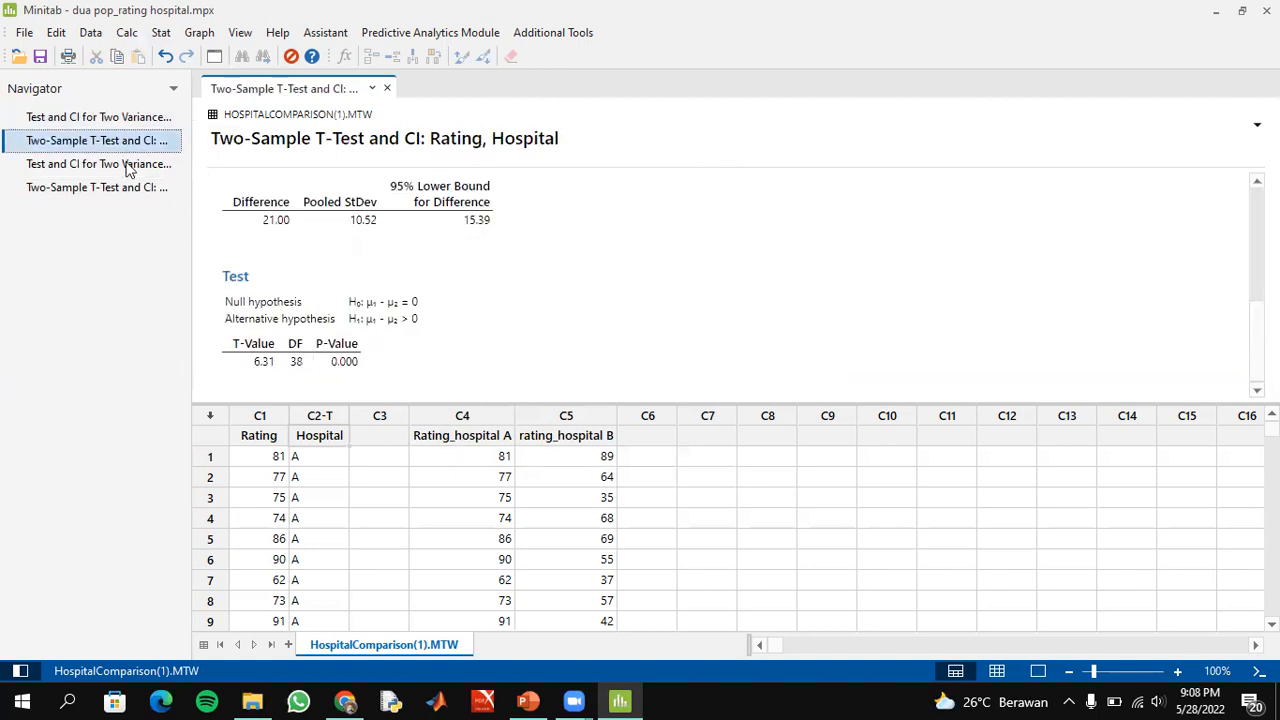
left_click(128, 164)
left_click(128, 186)
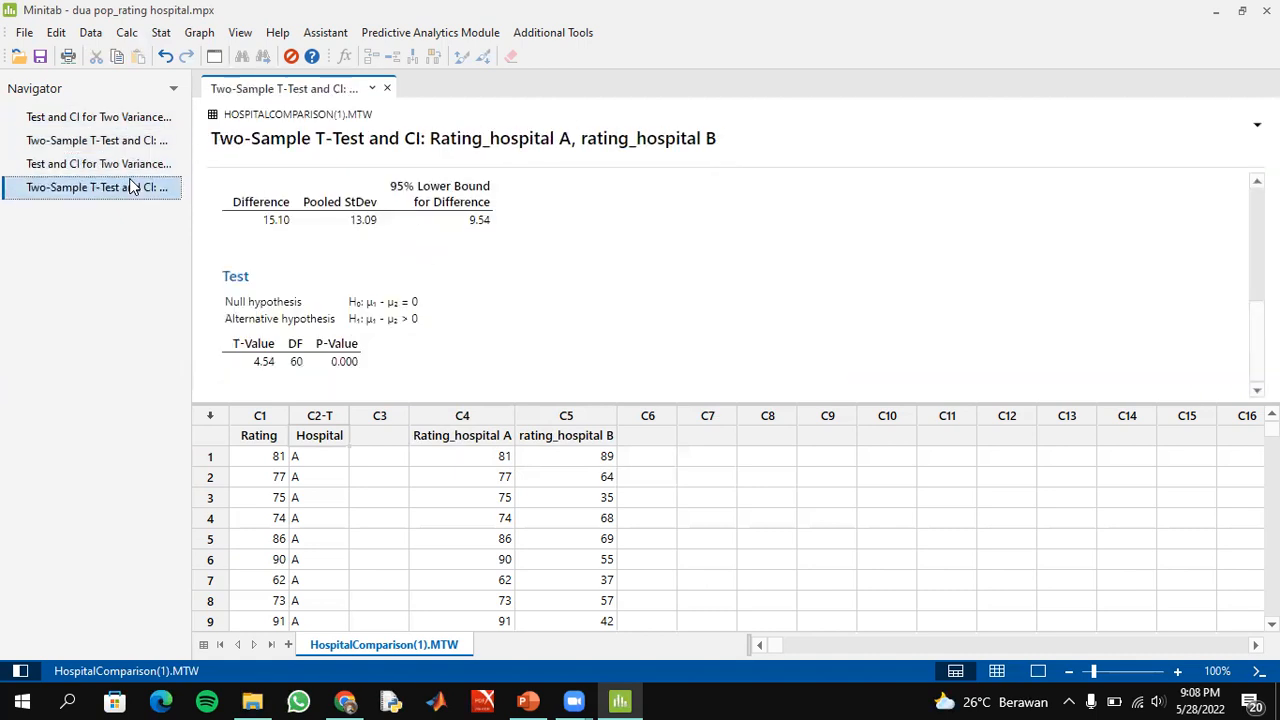